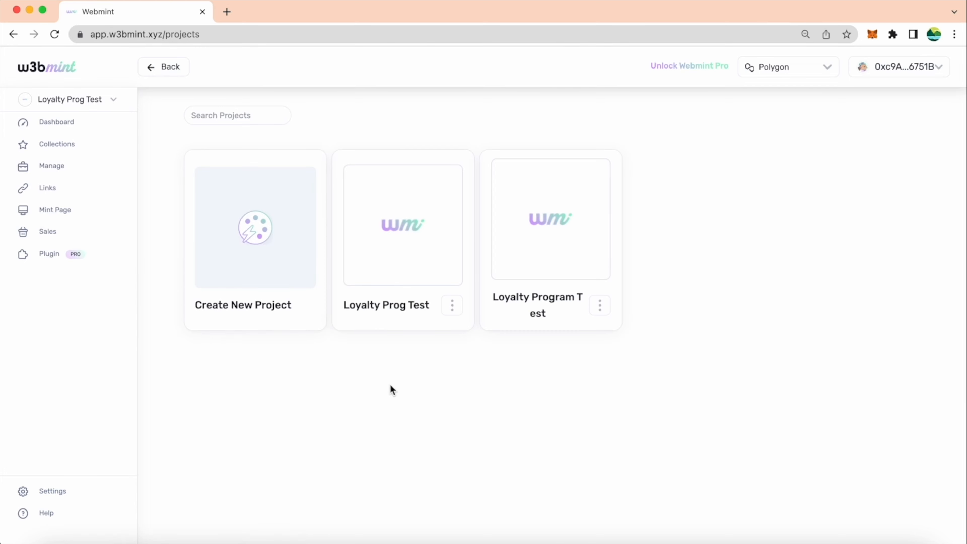
Open the Loyalty Program Test project and write the About text 'This is a webmint demo test project showcasing loyalty program use-case for brands'
{"action": "left_click", "coordinate": [556, 263]}
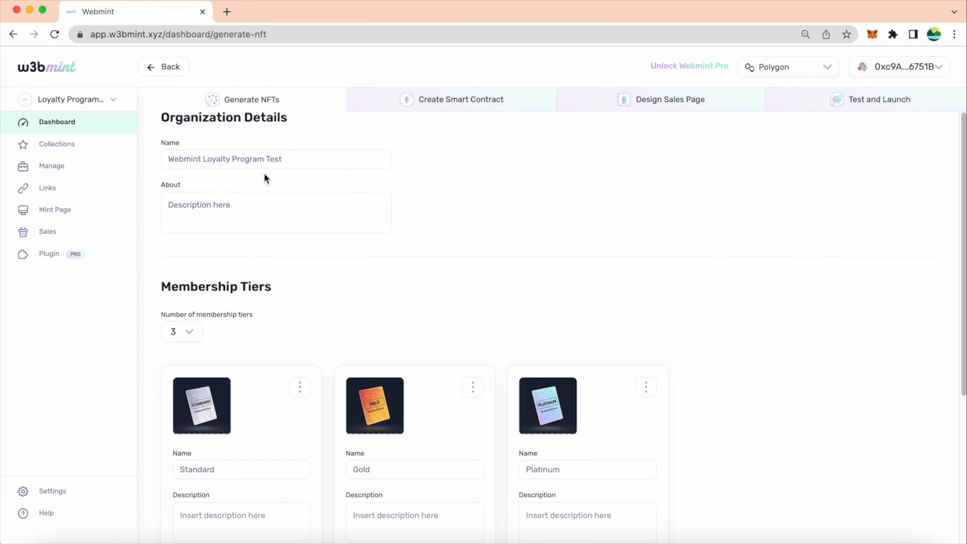
{"action": "left_click", "coordinate": [244, 210]}
{"action": "type", "text": "This i"}
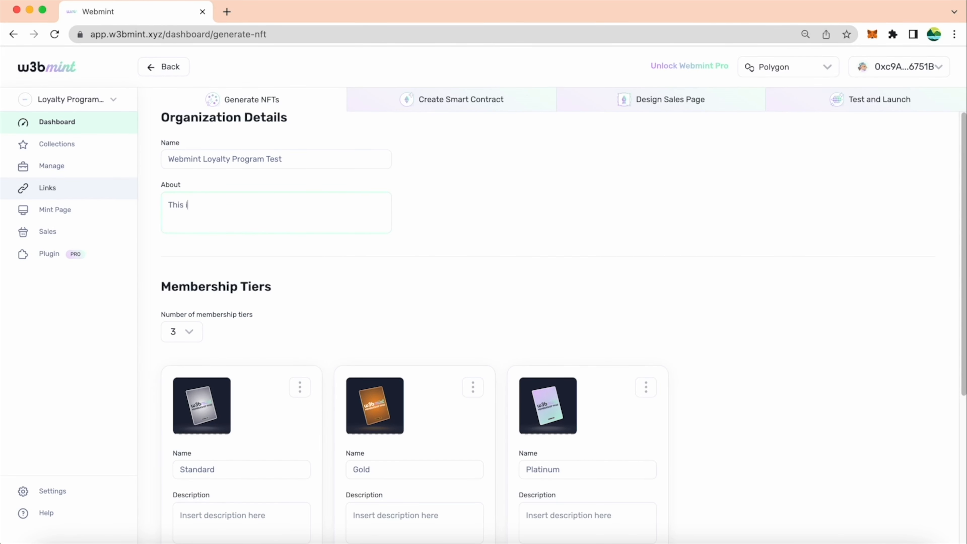
{"action": "type", "text": "s a webmint demo test project s"}
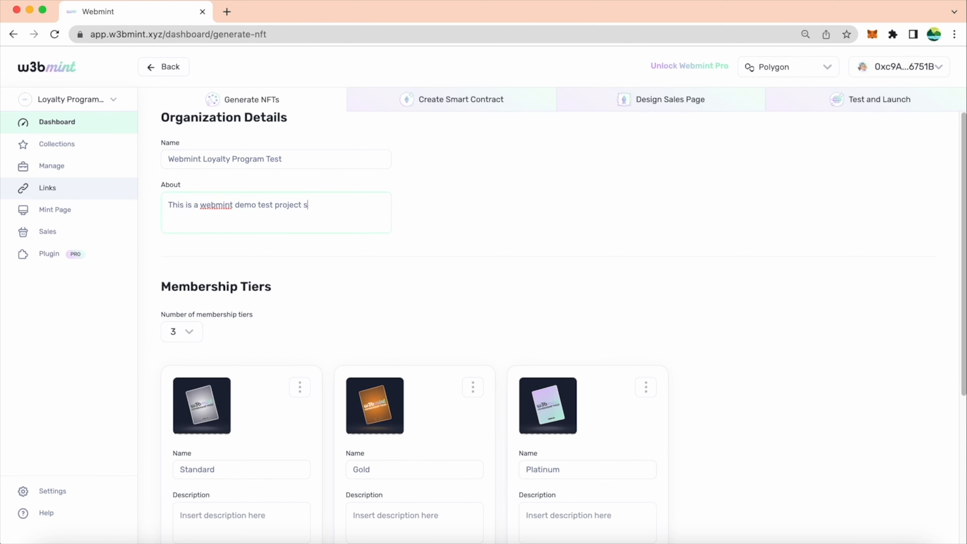
{"action": "type", "text": "howcasing loyalty program"}
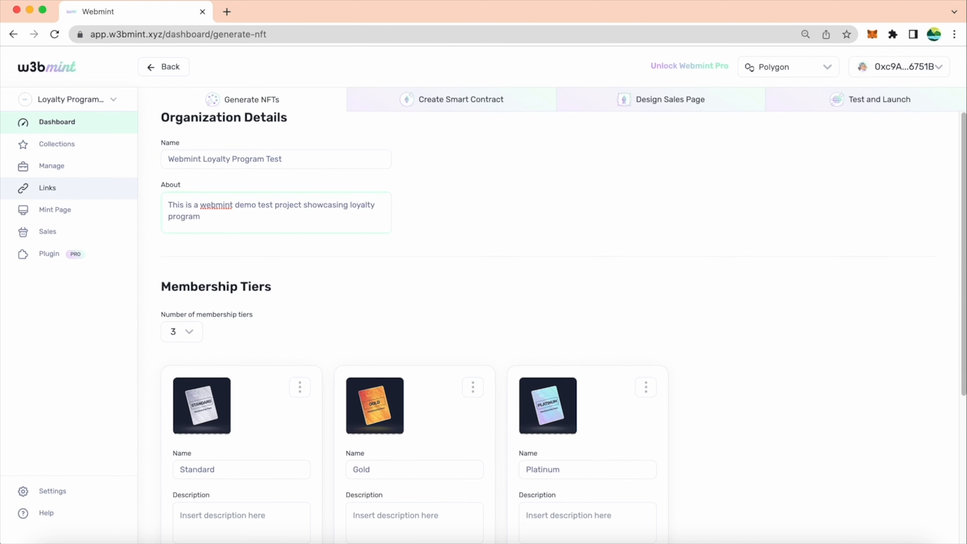
{"action": "type", "text": " use-case for brands"}
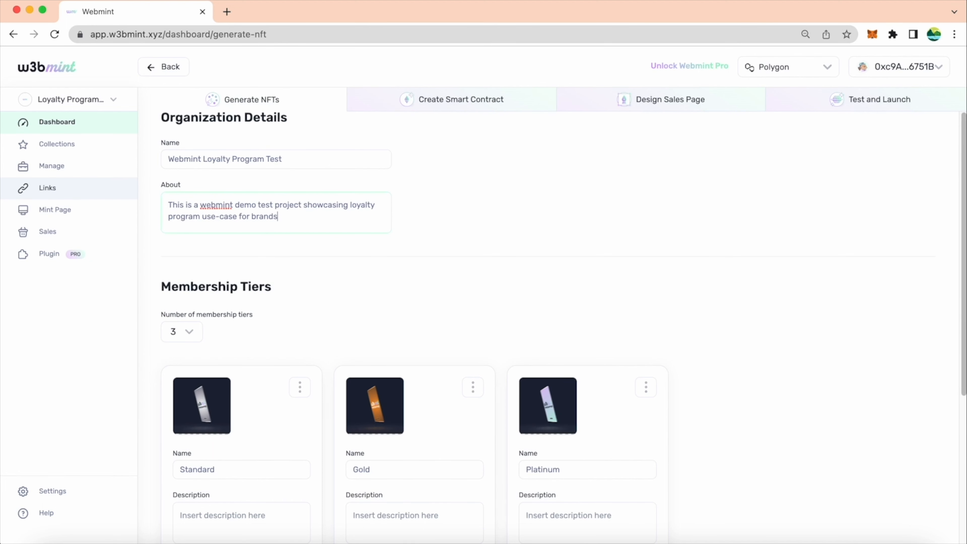
{"action": "scroll", "coordinate": [518, 294], "scroll_direction": "down", "scroll_amount": 3}
Look at new images for the Standard and Gold tiers but keep the existing ones
{"action": "left_click", "coordinate": [198, 298]}
{"action": "left_click", "coordinate": [666, 396]}
{"action": "left_click", "coordinate": [400, 293]}
{"action": "left_click", "coordinate": [663, 396]}
{"action": "scroll", "coordinate": [759, 391], "scroll_direction": "down", "scroll_amount": 3}
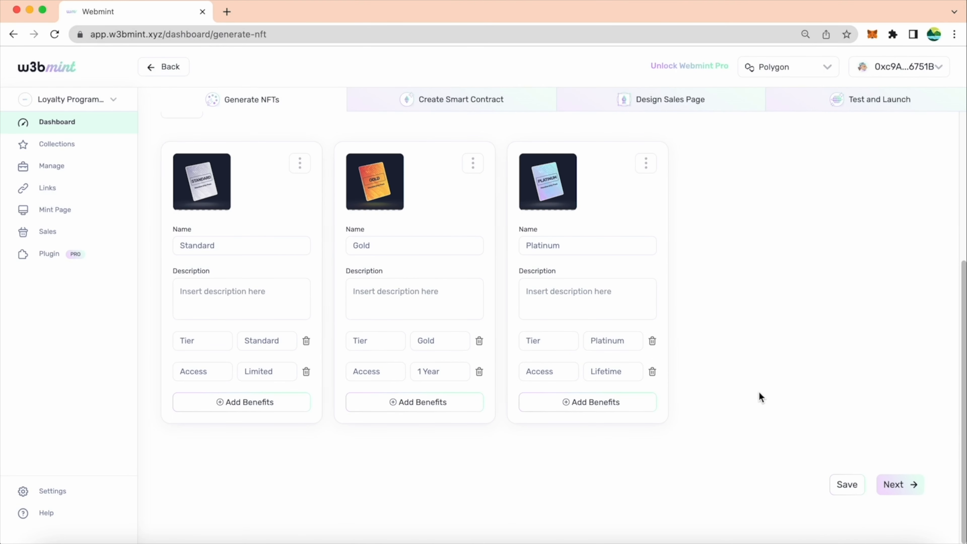
Add a Webmint benefit worth 1 Free to both the Standard and Gold tiers
{"action": "left_click", "coordinate": [242, 409]}
{"action": "type", "text": "Webmint"}
{"action": "key", "text": "Tab"}
{"action": "type", "text": "1 Free"}
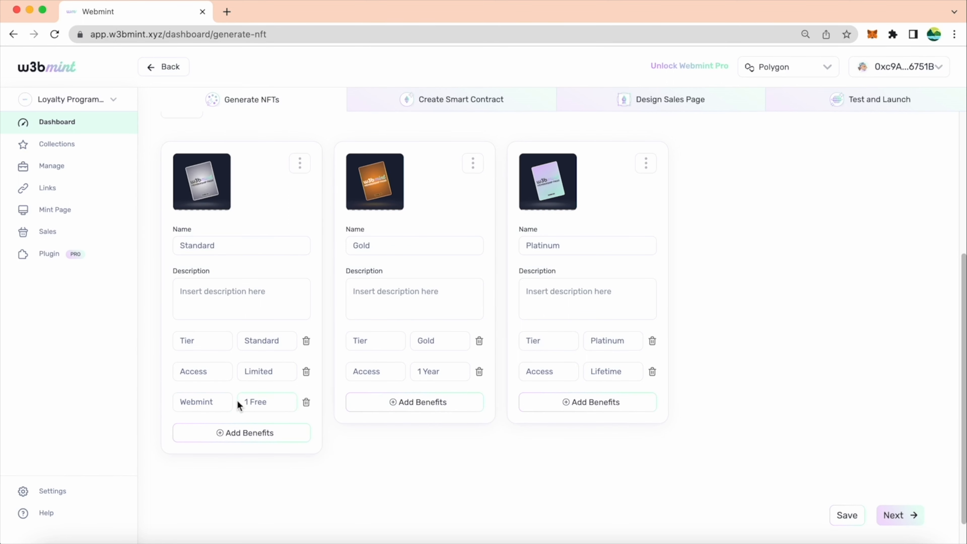
{"action": "left_click", "coordinate": [370, 402]}
{"action": "type", "text": "Webmint"}
{"action": "key", "text": "Tab"}
{"action": "type", "text": "1 Free"}
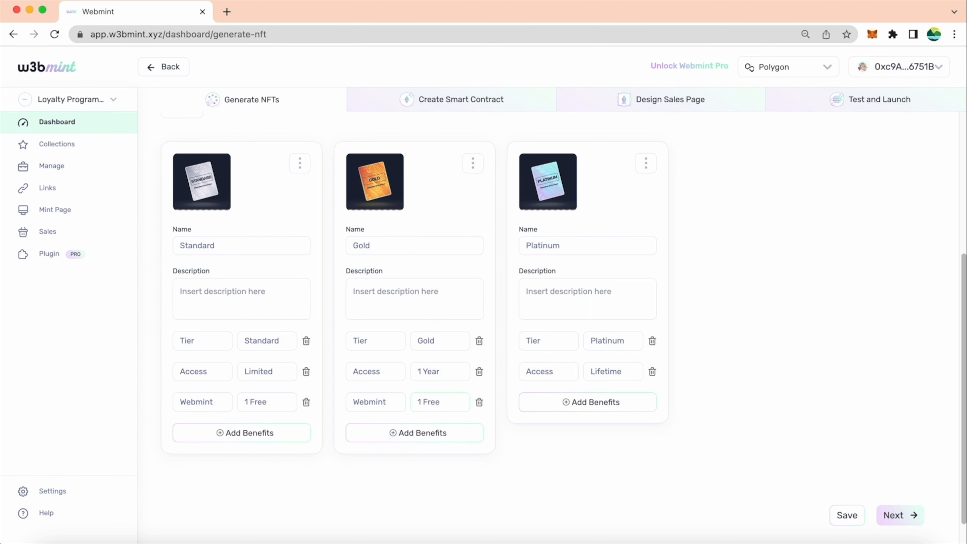
Give Platinum a Webmint benefit of Unlimited, change Gold's value to 5 Free, and save
{"action": "left_click", "coordinate": [572, 402]}
{"action": "type", "text": "Webmint"}
{"action": "left_click", "coordinate": [611, 404]}
{"action": "type", "text": "Unlimited"}
{"action": "left_click", "coordinate": [419, 402]}
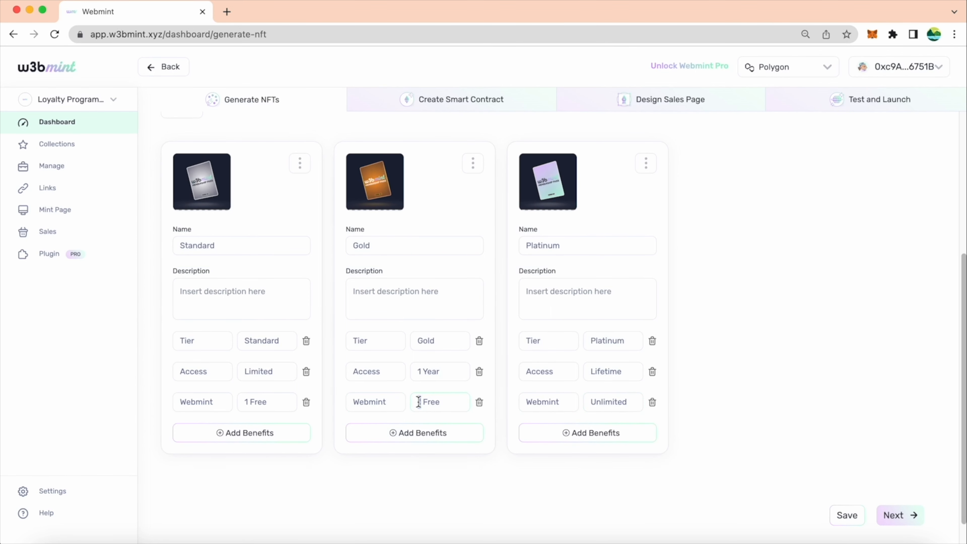
{"action": "left_click", "coordinate": [893, 516]}
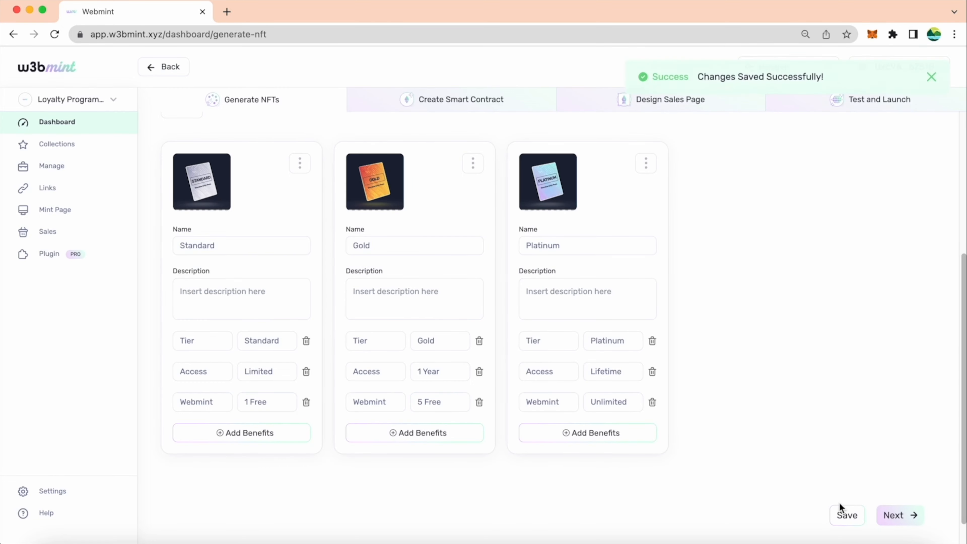
Set the Standard, Gold and Platinum quantities to 1000, 100 and 20
{"action": "scroll", "coordinate": [381, 402], "scroll_direction": "down", "scroll_amount": 1}
{"action": "left_click_drag", "start_coordinate": [331, 405], "coordinate": [296, 410]}
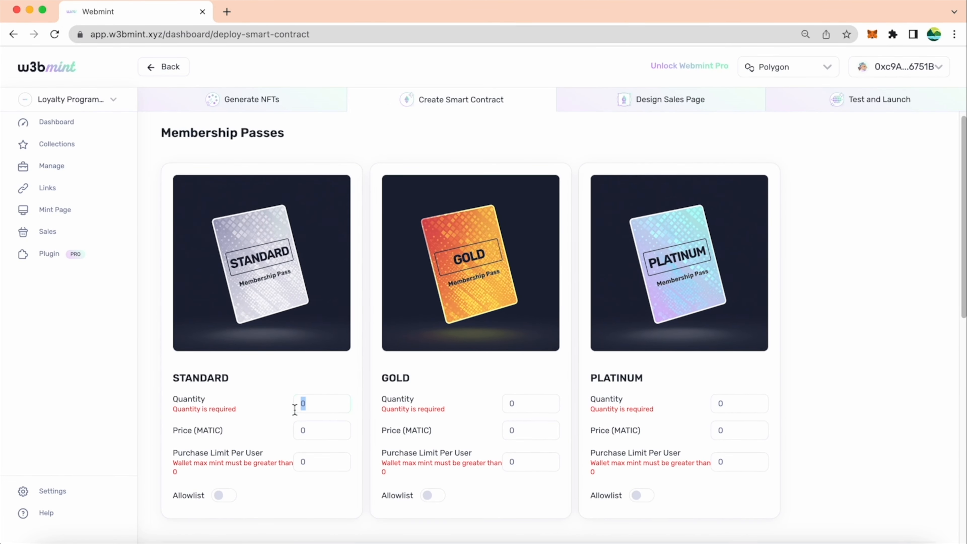
{"action": "type", "text": "1000"}
{"action": "left_click_drag", "start_coordinate": [551, 404], "coordinate": [505, 409]}
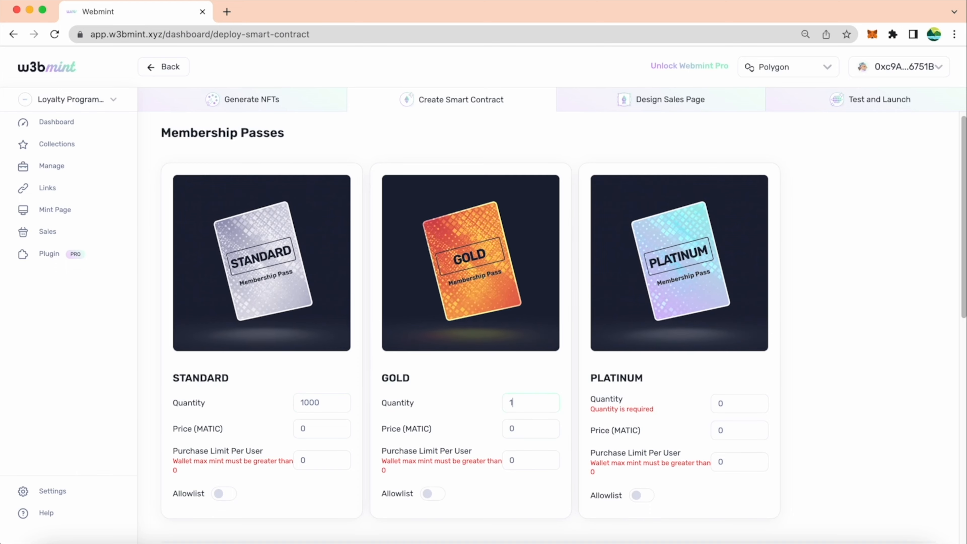
{"action": "type", "text": "100"}
{"action": "left_click_drag", "start_coordinate": [727, 410], "coordinate": [716, 406]}
{"action": "type", "text": "20"}
Set the prices to 0.01, 0.02 and 0.5 MATIC and start replacing the Platinum purchase limit
{"action": "left_click_drag", "start_coordinate": [313, 429], "coordinate": [352, 443]}
{"action": "type", "text": "0.01"}
{"action": "left_click_drag", "start_coordinate": [552, 431], "coordinate": [492, 433]}
{"action": "type", "text": "0.0"}
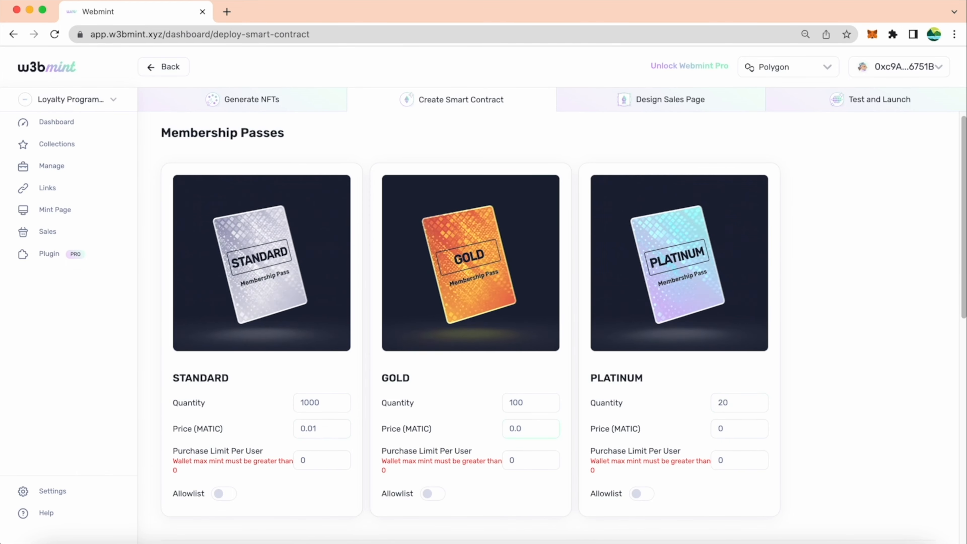
{"action": "type", "text": "2"}
{"action": "left_click_drag", "start_coordinate": [760, 430], "coordinate": [716, 432]}
{"action": "type", "text": "0.5"}
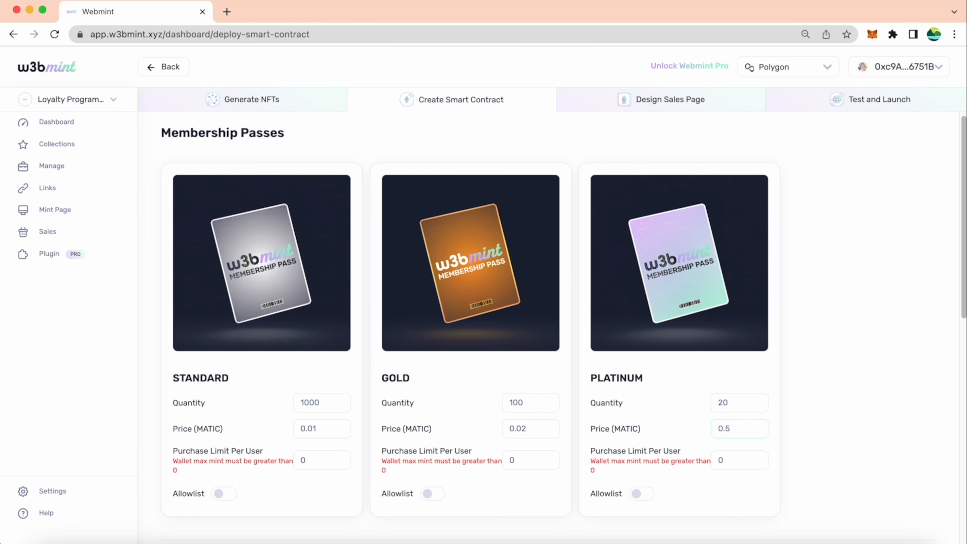
{"action": "type", "text": "10"}
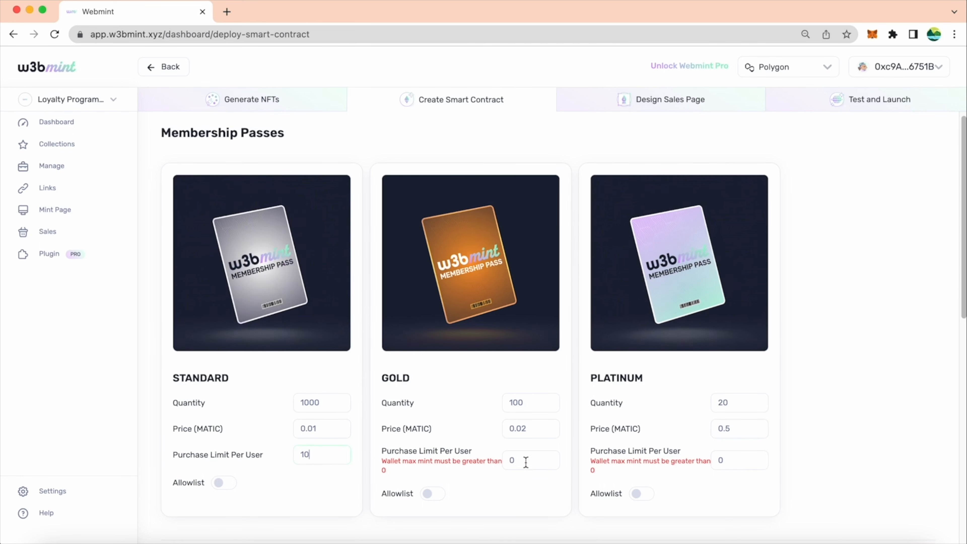
{"action": "type", "text": "5"}
{"action": "left_click_drag", "start_coordinate": [761, 461], "coordinate": [697, 456]}
Set the Platinum purchase limit to 2 and enable a Platinum allowlist
{"action": "type", "text": "2"}
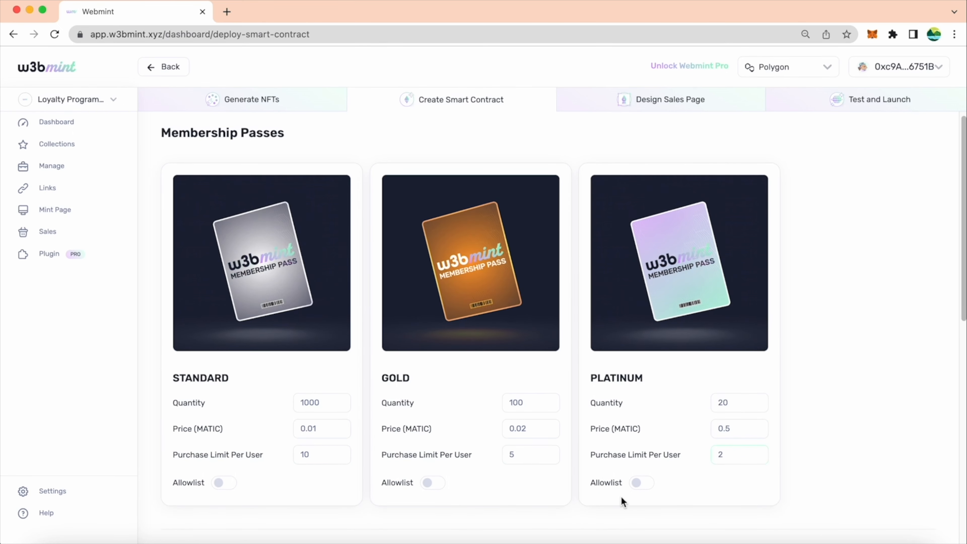
{"action": "scroll", "coordinate": [622, 496], "scroll_direction": "down", "scroll_amount": 1}
{"action": "left_click", "coordinate": [640, 468]}
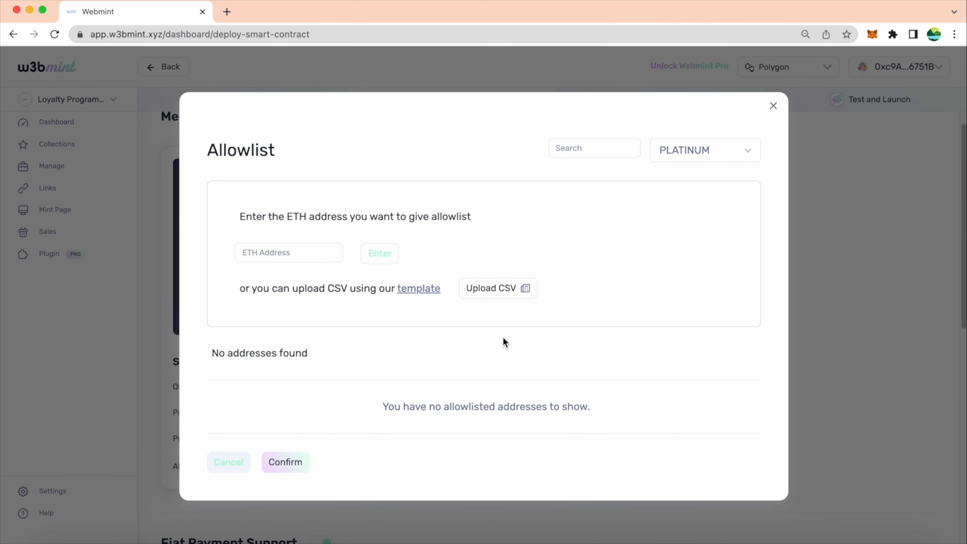
Paste two wallet addresses from the notes into the Platinum allowlist and confirm it
{"action": "left_click", "coordinate": [857, 538]}
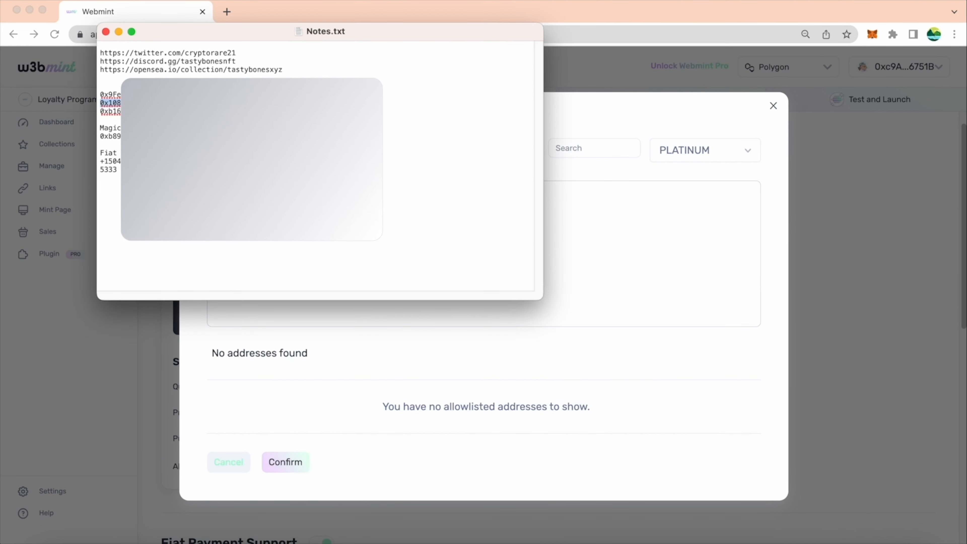
{"action": "left_click", "coordinate": [625, 413]}
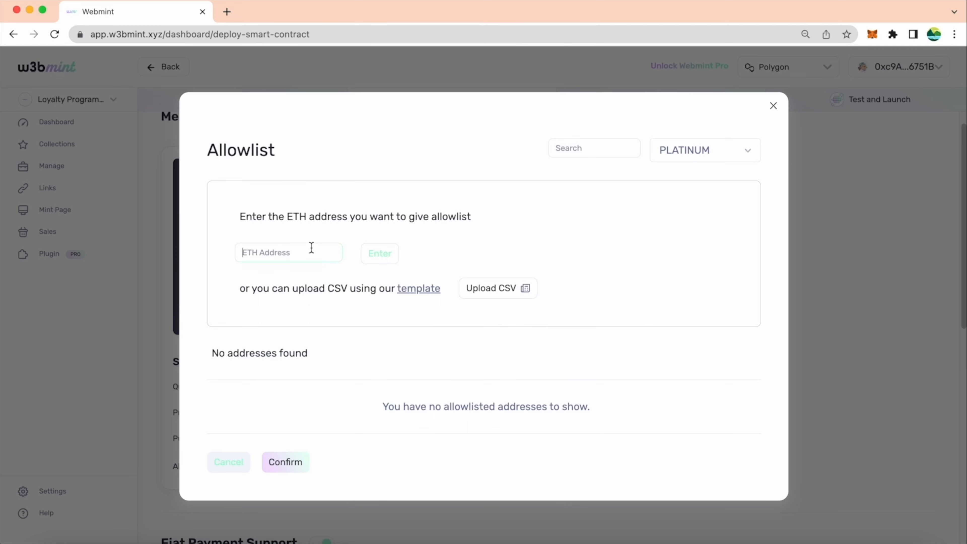
{"action": "left_click", "coordinate": [394, 261]}
{"action": "left_click", "coordinate": [857, 538]}
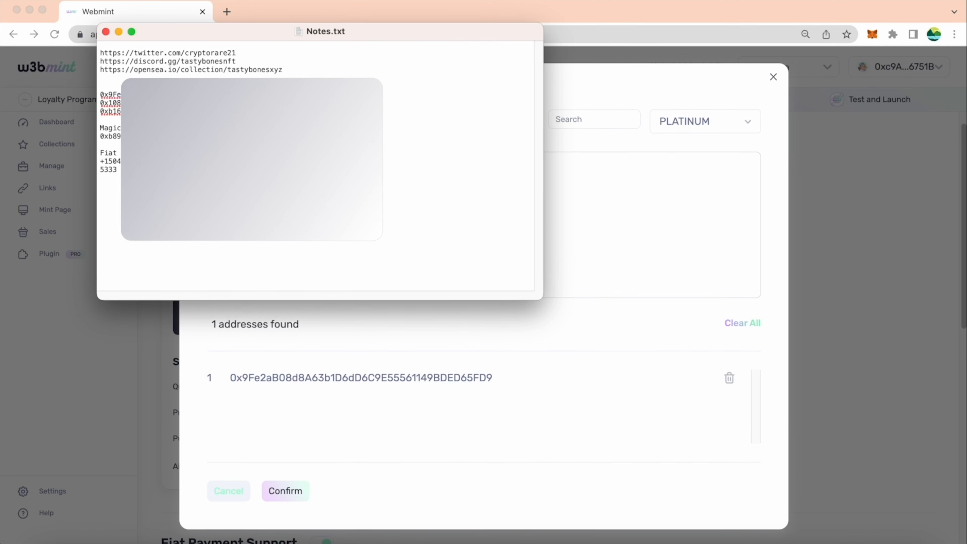
{"action": "left_click", "coordinate": [562, 279]}
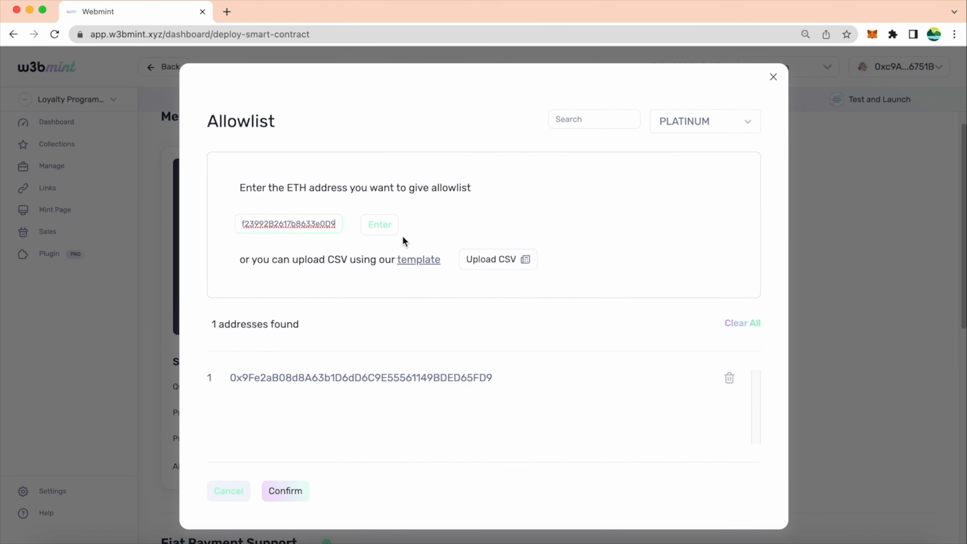
{"action": "left_click", "coordinate": [392, 231]}
{"action": "left_click", "coordinate": [294, 488]}
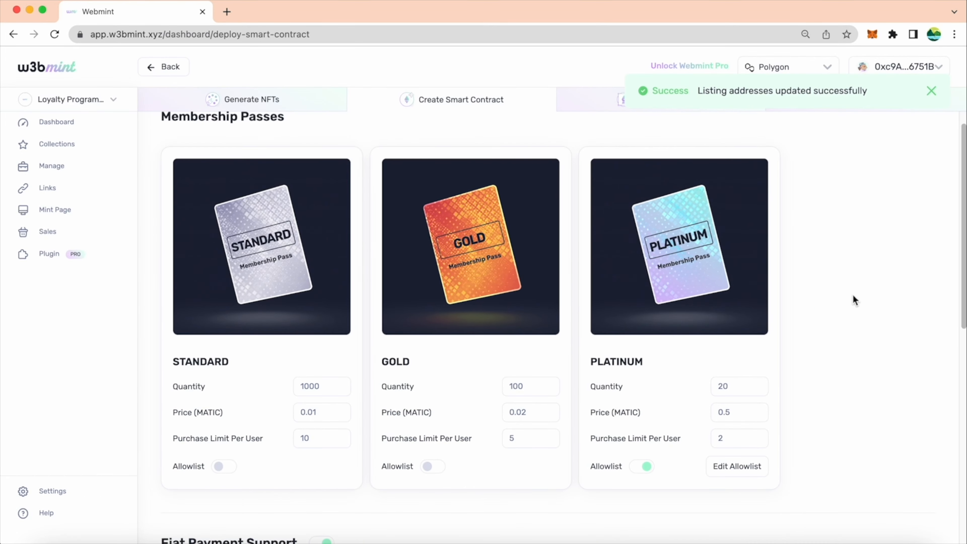
Review the saved contract settings and move on to the Design Sales Page step
{"action": "scroll", "coordinate": [626, 352], "scroll_direction": "down", "scroll_amount": 3}
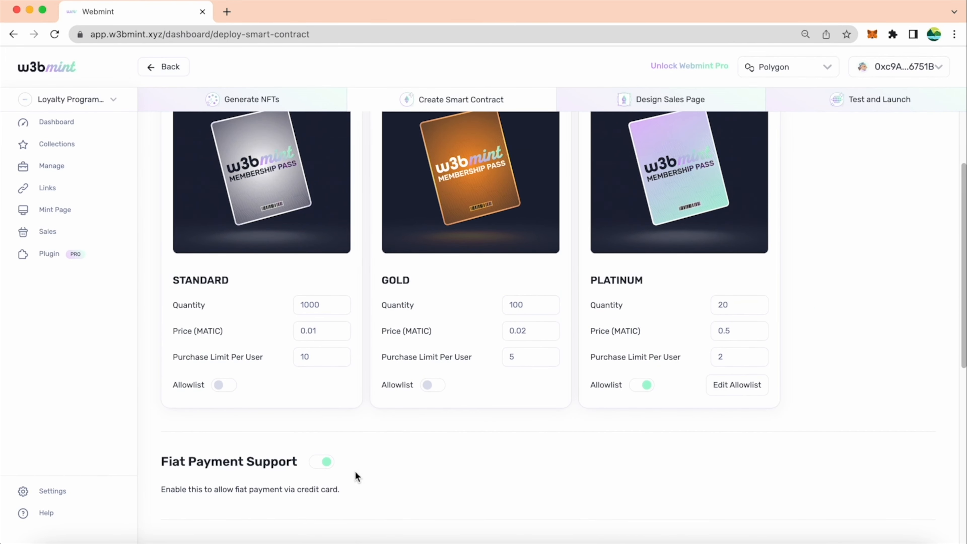
{"action": "scroll", "coordinate": [355, 476], "scroll_direction": "down", "scroll_amount": 10}
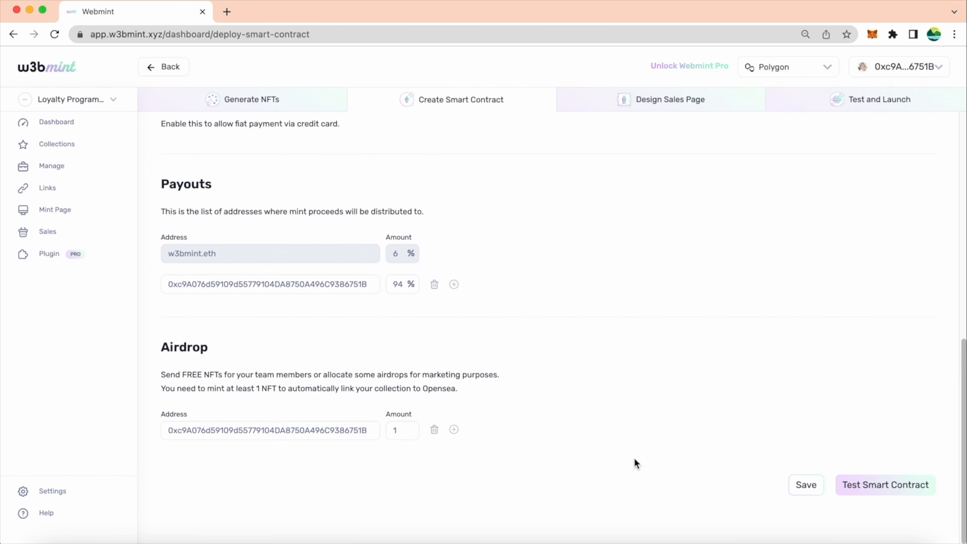
{"action": "scroll", "coordinate": [703, 386], "scroll_direction": "up", "scroll_amount": 12}
{"action": "left_click", "coordinate": [690, 95]}
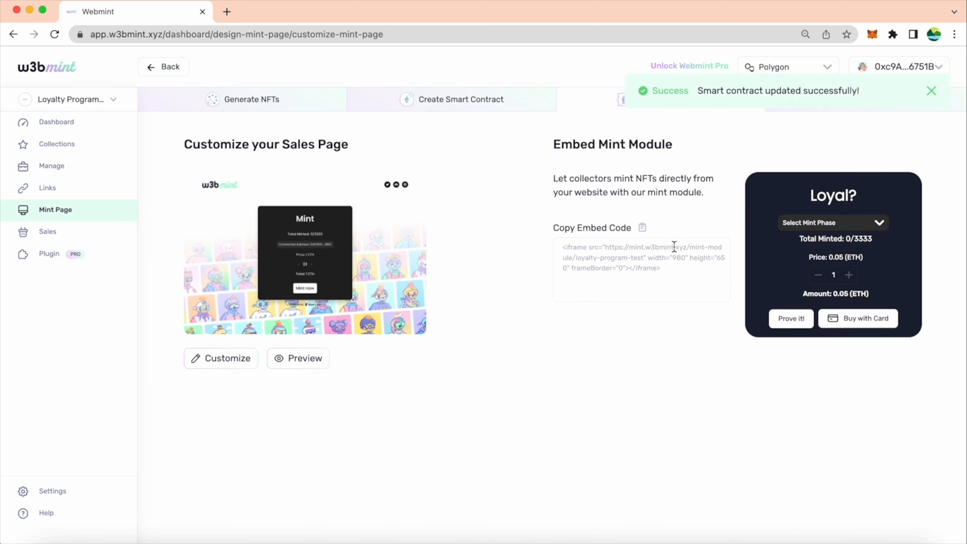
Change the mint module heading to 'Loyal Member?'
{"action": "left_click", "coordinate": [224, 359]}
{"action": "left_click", "coordinate": [57, 153]}
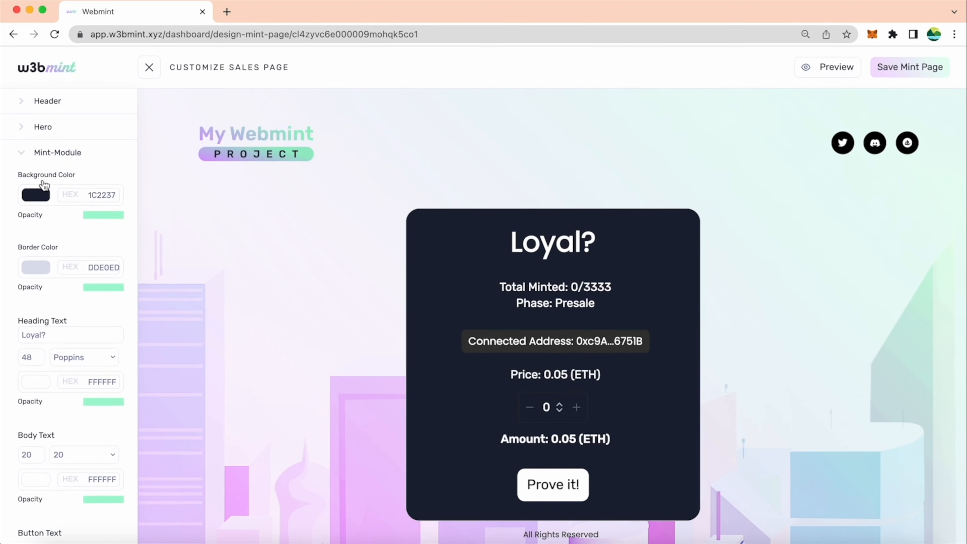
{"action": "left_click", "coordinate": [78, 337]}
{"action": "key", "text": "BackSpace"}
{"action": "type", "text": "Member?"}
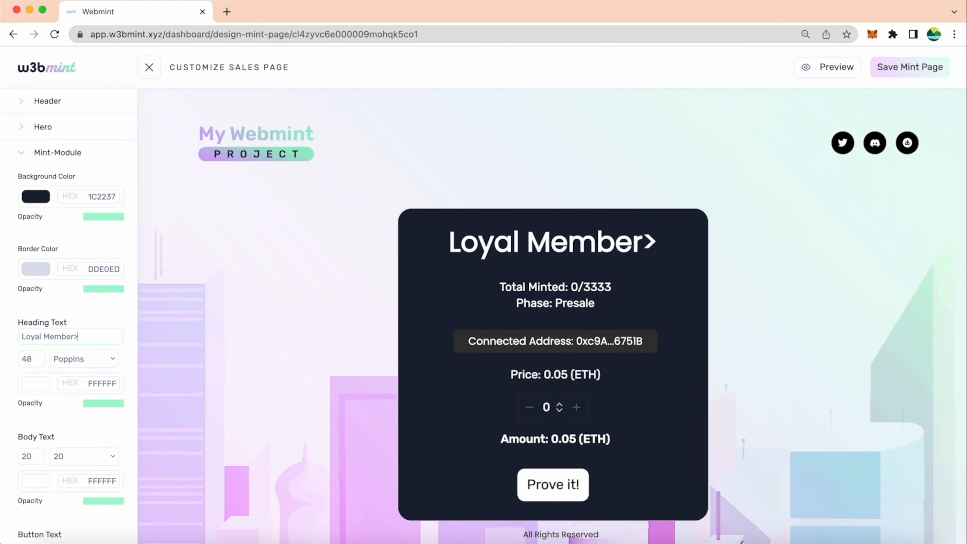
Change the mint button label to 'Purchase Pass!'
{"action": "scroll", "coordinate": [101, 410], "scroll_direction": "down", "scroll_amount": 10}
{"action": "left_click", "coordinate": [63, 190]}
{"action": "key", "text": "BackSpace"}
{"action": "type", "text": "Now!"}
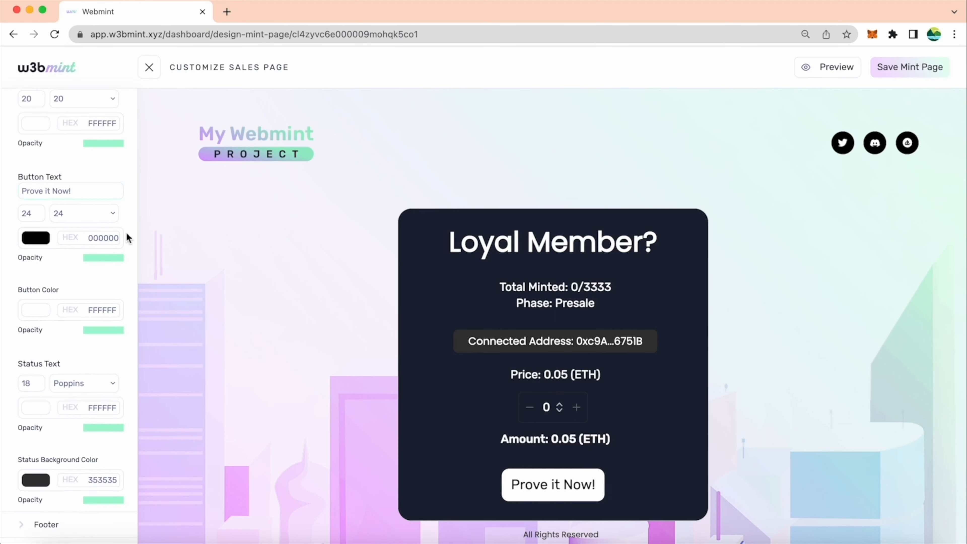
{"action": "type", "text": "Buy"}
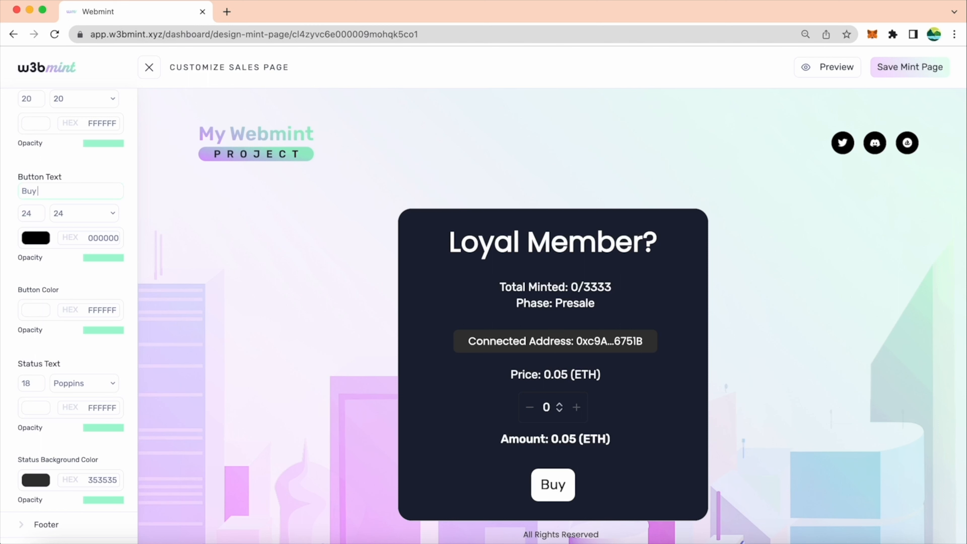
{"action": "key", "text": "BackSpace"}
{"action": "key", "text": "BackSpace"}
{"action": "key", "text": "BackSpace"}
{"action": "type", "text": "Purchase Pass!"}
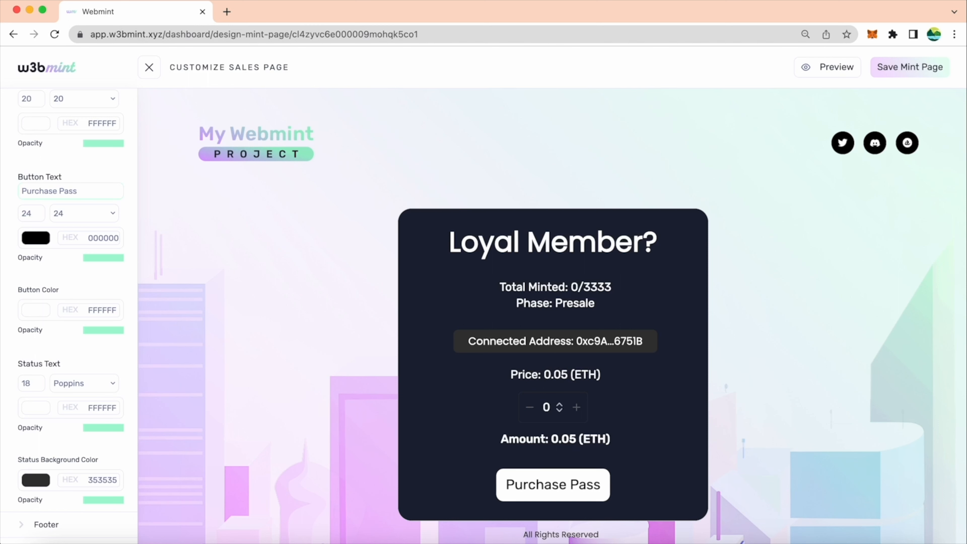
Adjust the header opacity and save the mint page
{"action": "scroll", "coordinate": [89, 271], "scroll_direction": "up", "scroll_amount": 10}
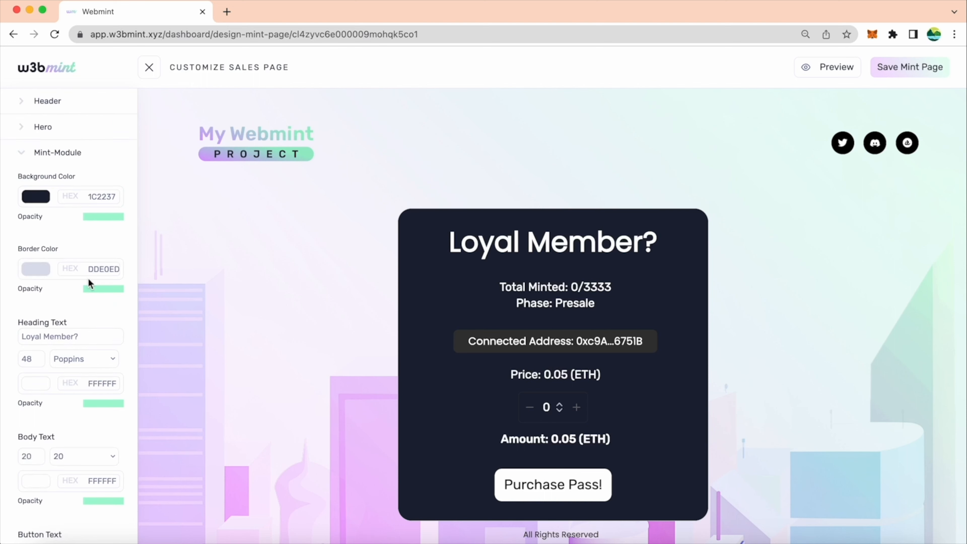
{"action": "left_click", "coordinate": [23, 101]}
{"action": "left_click_drag", "start_coordinate": [120, 166], "coordinate": [115, 166]}
{"action": "left_click", "coordinate": [893, 70]}
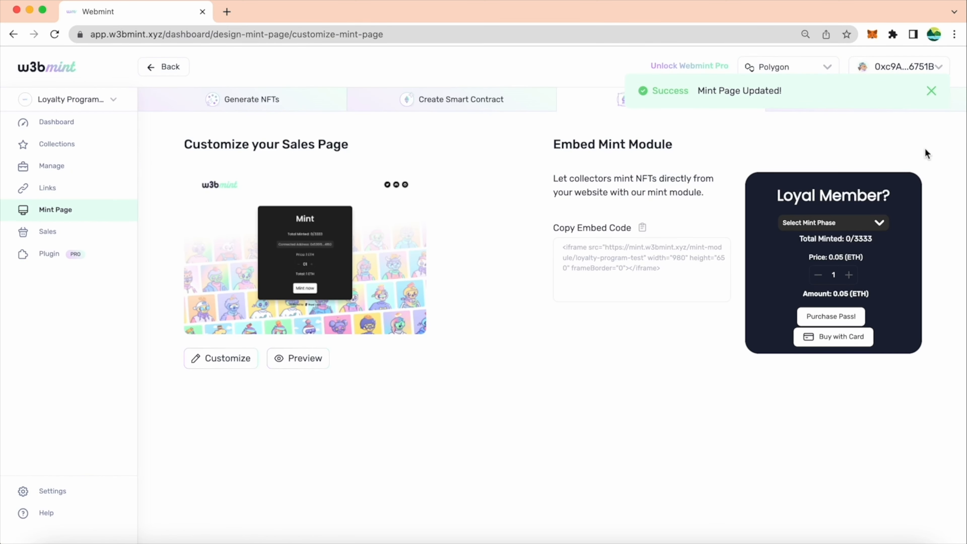
In Test and Launch, mark the generated NFTs step reviewed and start the mainnet checklist
{"action": "left_click", "coordinate": [628, 236]}
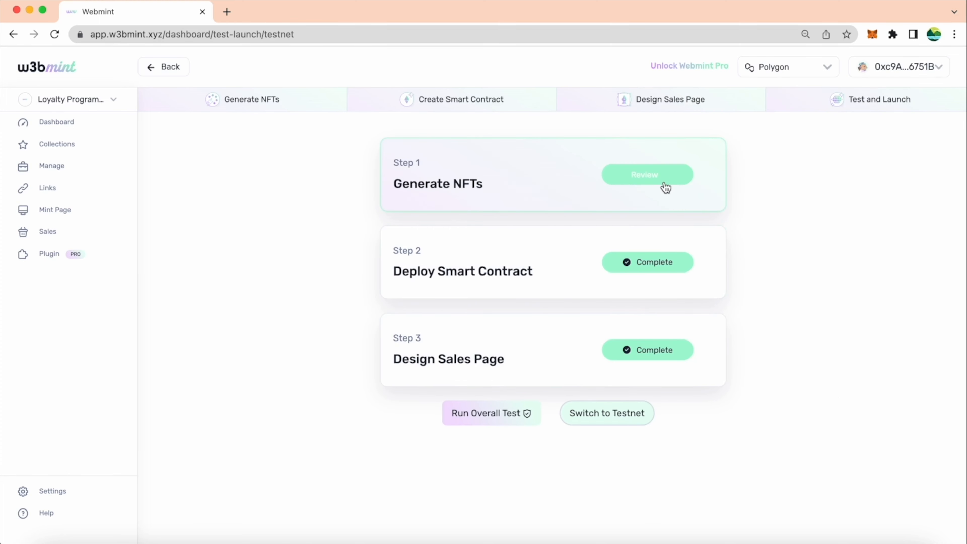
{"action": "left_click", "coordinate": [840, 111]}
{"action": "left_click", "coordinate": [642, 346]}
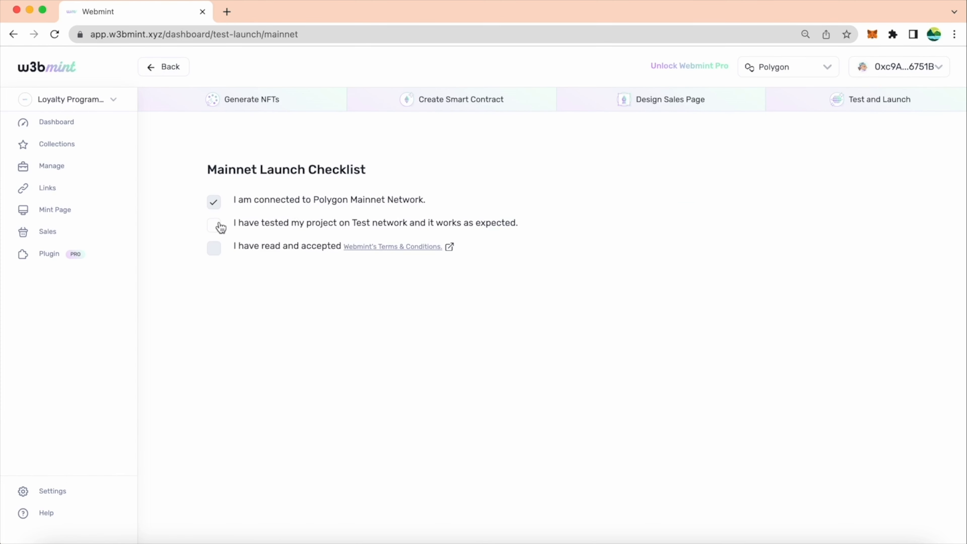
Confirm the project was tested on testnet and accept Webmint's terms and conditions
{"action": "left_click", "coordinate": [220, 252]}
{"action": "left_click", "coordinate": [546, 315]}
{"action": "left_click_drag", "start_coordinate": [815, 78], "coordinate": [814, 439]}
{"action": "left_click", "coordinate": [529, 479]}
{"action": "left_click", "coordinate": [512, 356]}
Deploy the contract to Polygon Mainnet and approve the transaction in MetaMask
{"action": "left_click", "coordinate": [297, 293]}
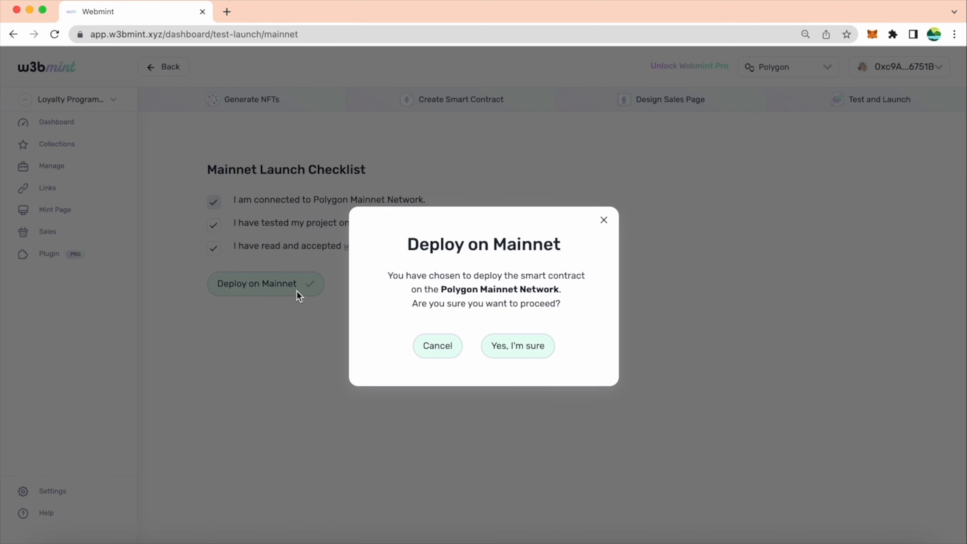
{"action": "left_click", "coordinate": [543, 356]}
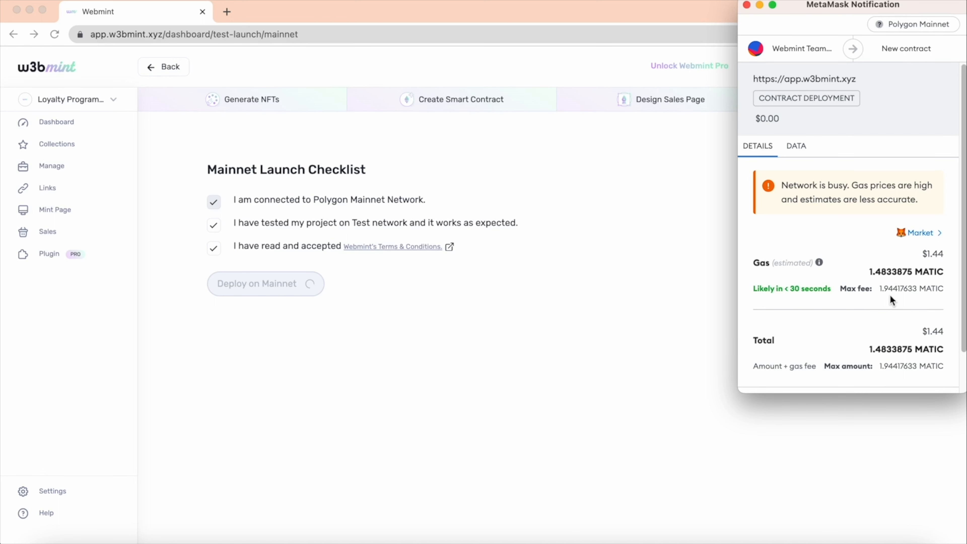
{"action": "scroll", "coordinate": [890, 295], "scroll_direction": "down", "scroll_amount": 2}
{"action": "left_click", "coordinate": [916, 368]}
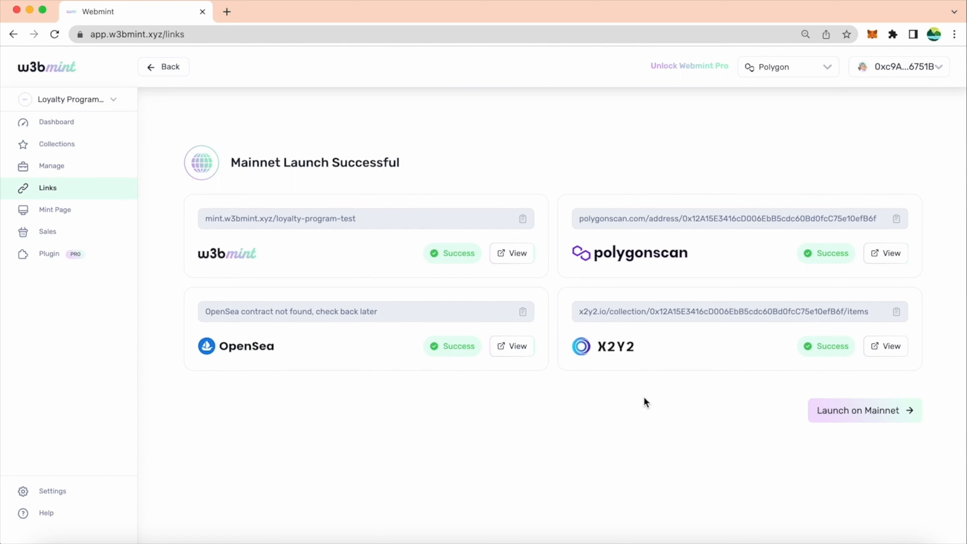
Open the deployed contract on Polygonscan, review its verified source code, and return to Webmint
{"action": "left_click", "coordinate": [899, 259]}
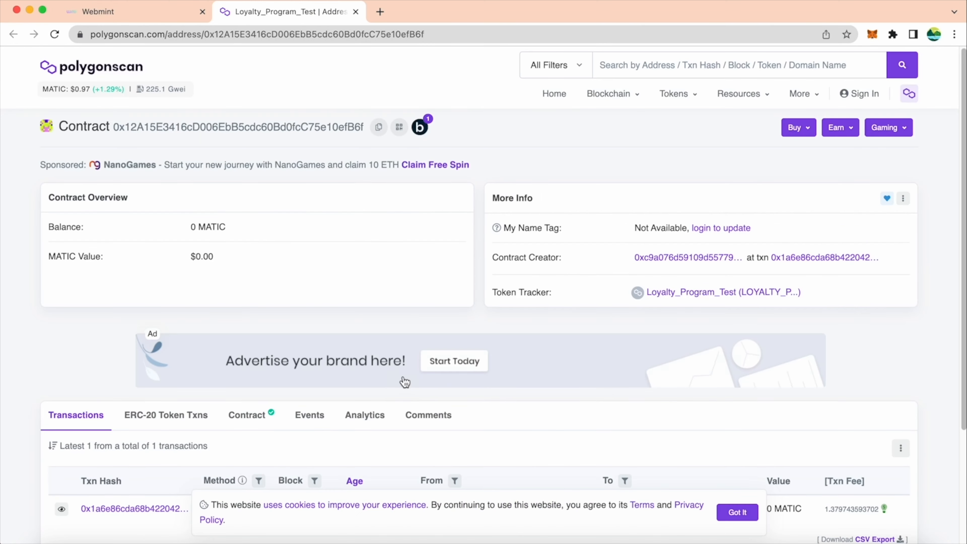
{"action": "scroll", "coordinate": [654, 479], "scroll_direction": "down", "scroll_amount": 2}
{"action": "left_click", "coordinate": [252, 358]}
{"action": "scroll", "coordinate": [13, 440], "scroll_direction": "down", "scroll_amount": 2}
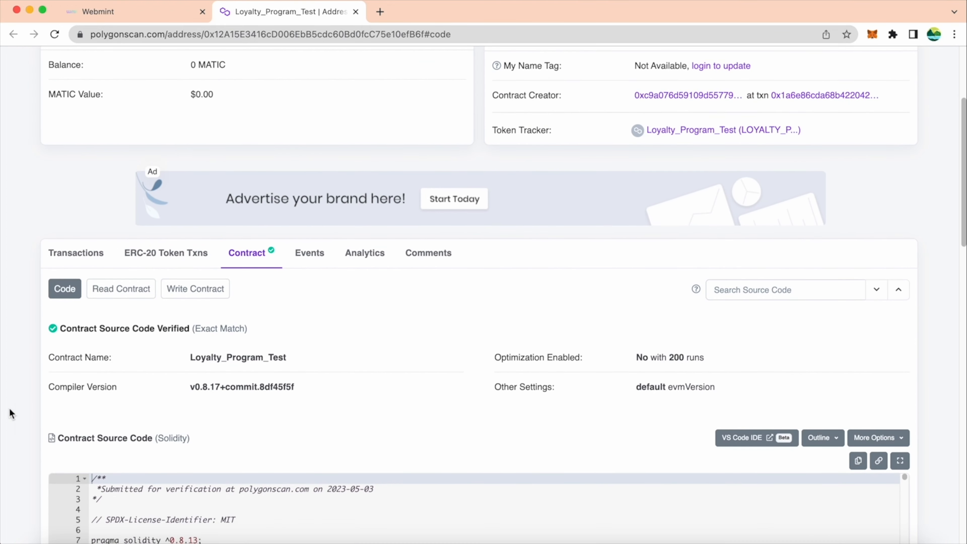
{"action": "scroll", "coordinate": [9, 411], "scroll_direction": "down", "scroll_amount": 10}
{"action": "scroll", "coordinate": [10, 298], "scroll_direction": "up", "scroll_amount": 15}
{"action": "left_click", "coordinate": [128, 19]}
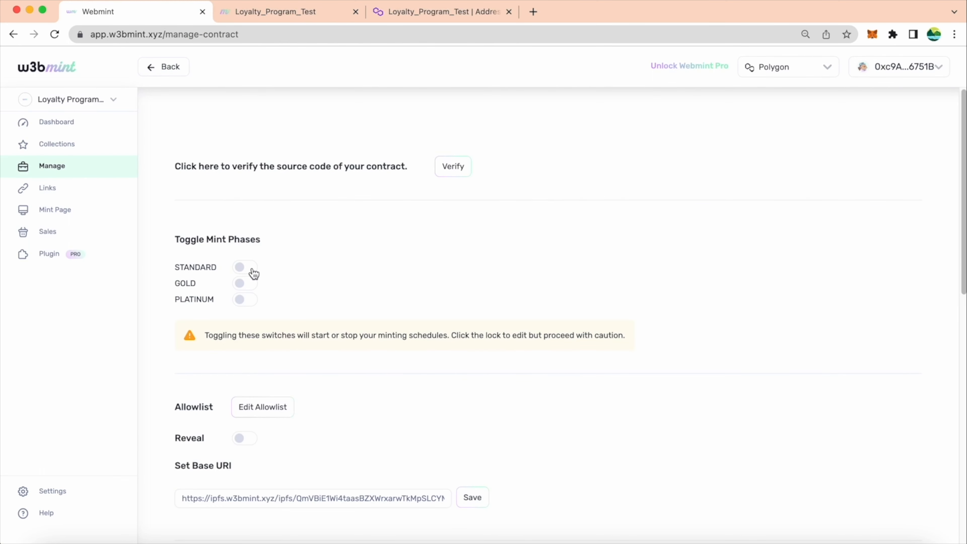
Enable the STANDARD mint phase, approve it in MetaMask, and reload the live mint page
{"action": "left_click", "coordinate": [253, 270]}
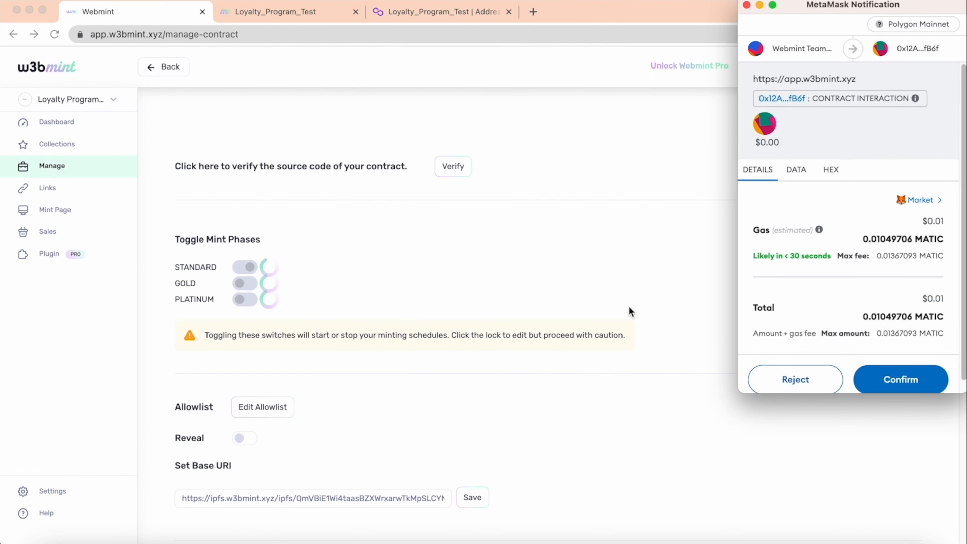
{"action": "left_click", "coordinate": [899, 381]}
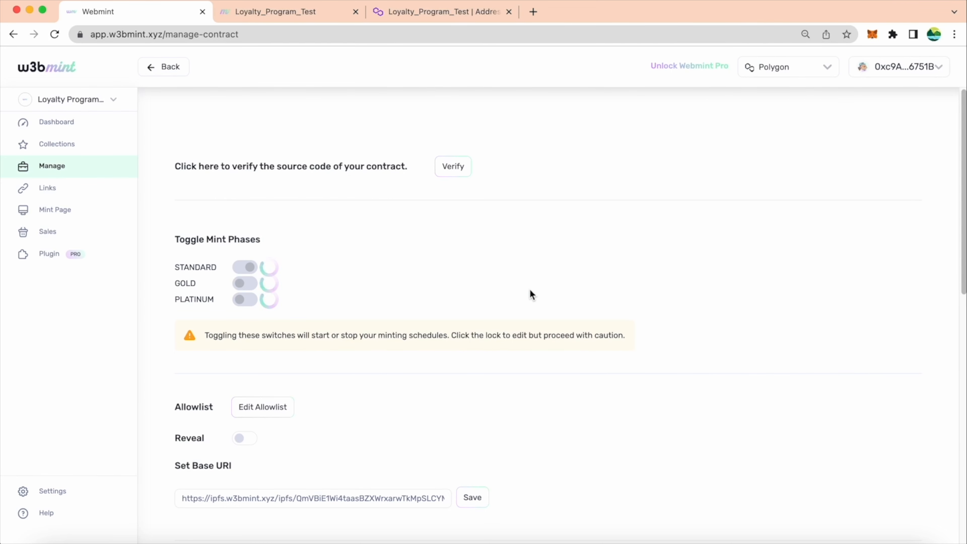
{"action": "left_click", "coordinate": [310, 12]}
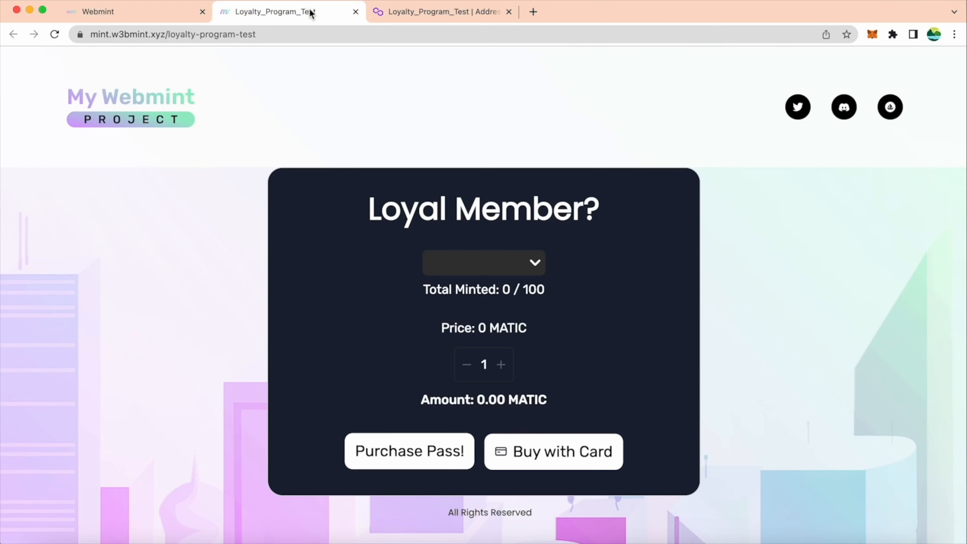
{"action": "left_click", "coordinate": [61, 36]}
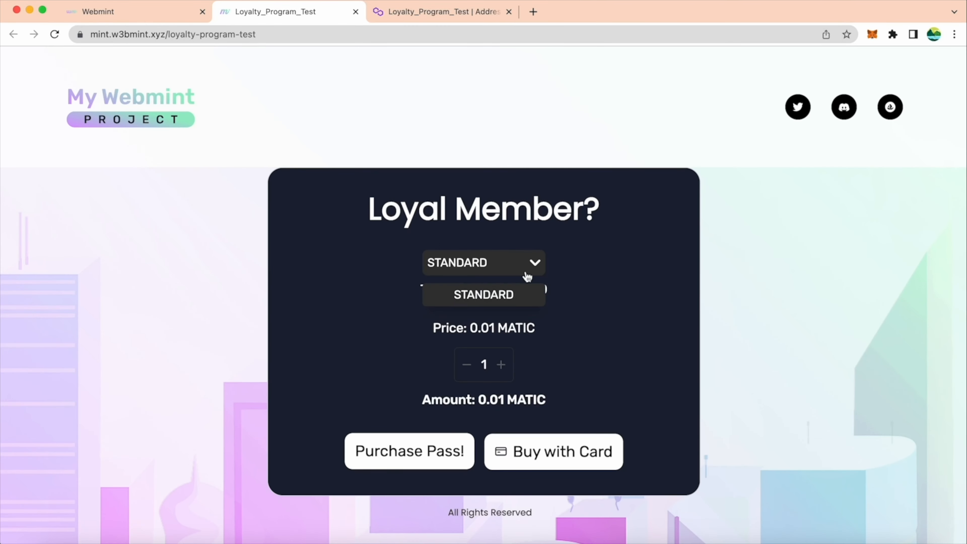
{"action": "left_click", "coordinate": [130, 17]}
Enable the GOLD mint phase, approve it, and check the contract's transactions on Polygonscan
{"action": "left_click", "coordinate": [244, 283]}
{"action": "scroll", "coordinate": [914, 305], "scroll_direction": "down", "scroll_amount": 2}
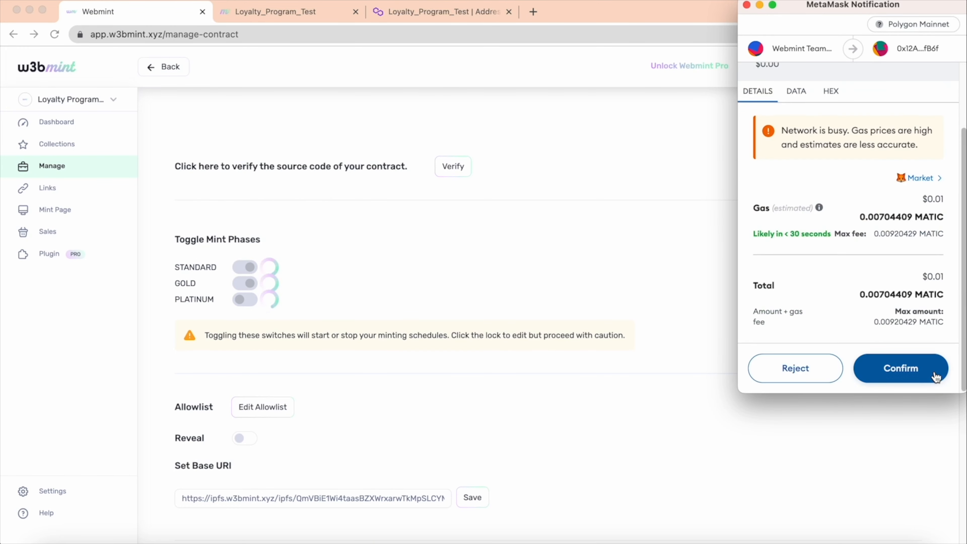
{"action": "left_click", "coordinate": [936, 377]}
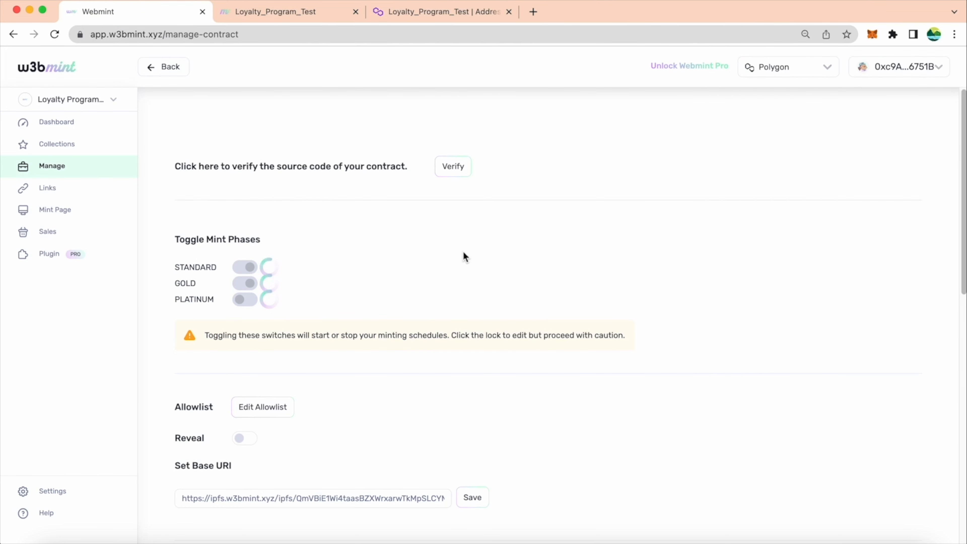
{"action": "left_click", "coordinate": [430, 11]}
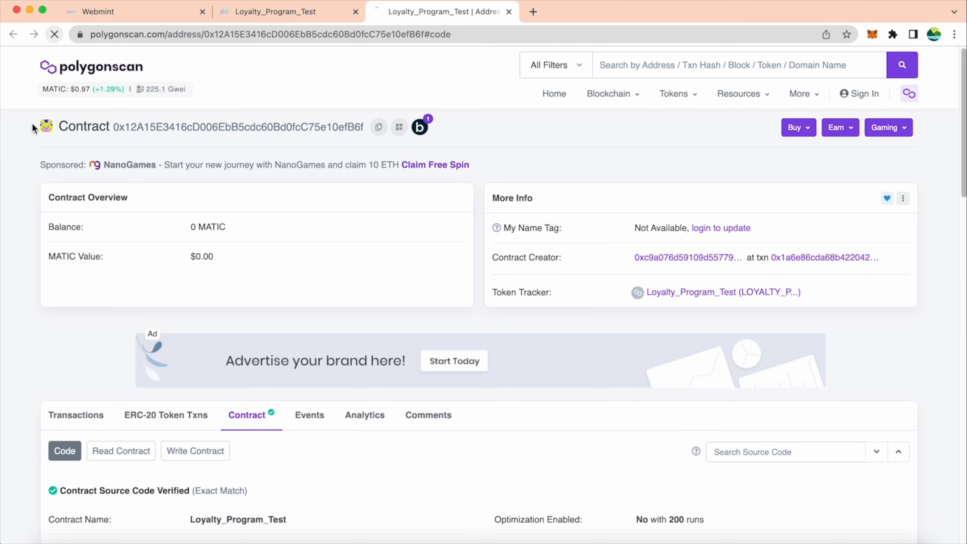
{"action": "left_click", "coordinate": [76, 415]}
{"action": "scroll", "coordinate": [39, 419], "scroll_direction": "down", "scroll_amount": 3}
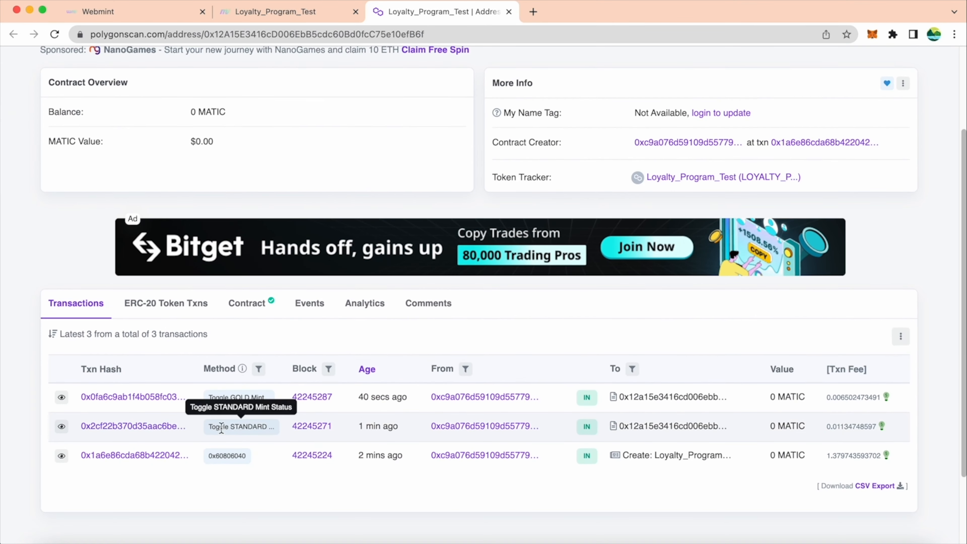
Reload the live mint page and confirm both Standard and Gold phases are offered
{"action": "left_click", "coordinate": [244, 11]}
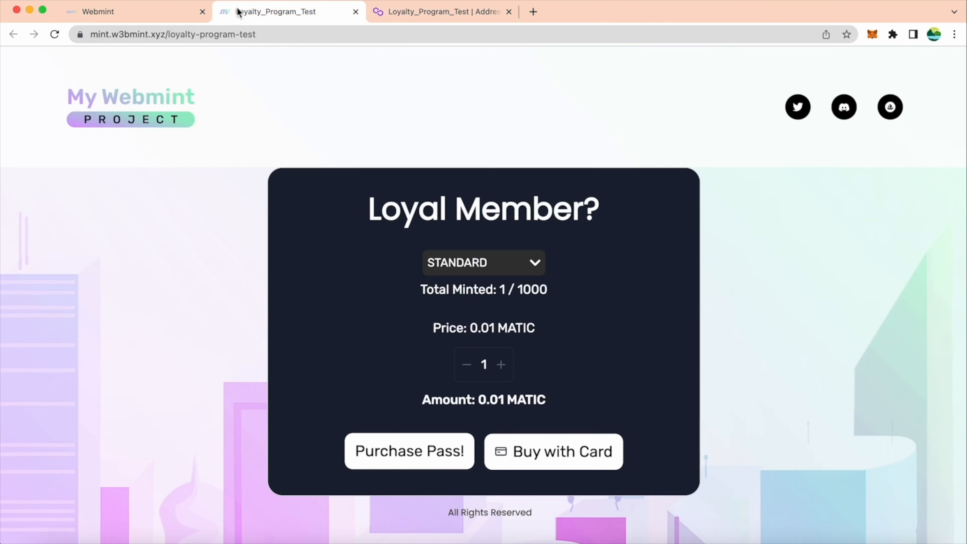
{"action": "left_click", "coordinate": [55, 34]}
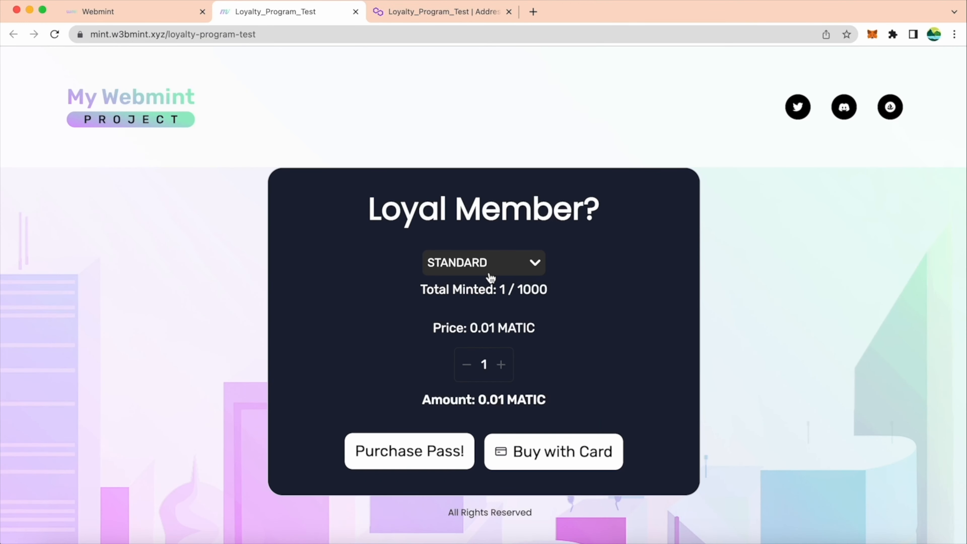
{"action": "left_click", "coordinate": [490, 274]}
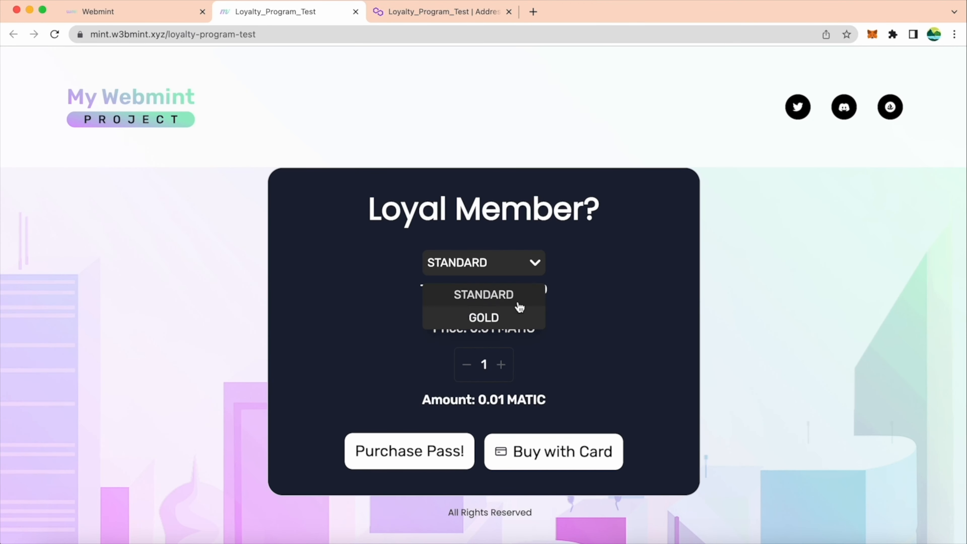
{"action": "left_click", "coordinate": [524, 272]}
{"action": "left_click", "coordinate": [114, 12]}
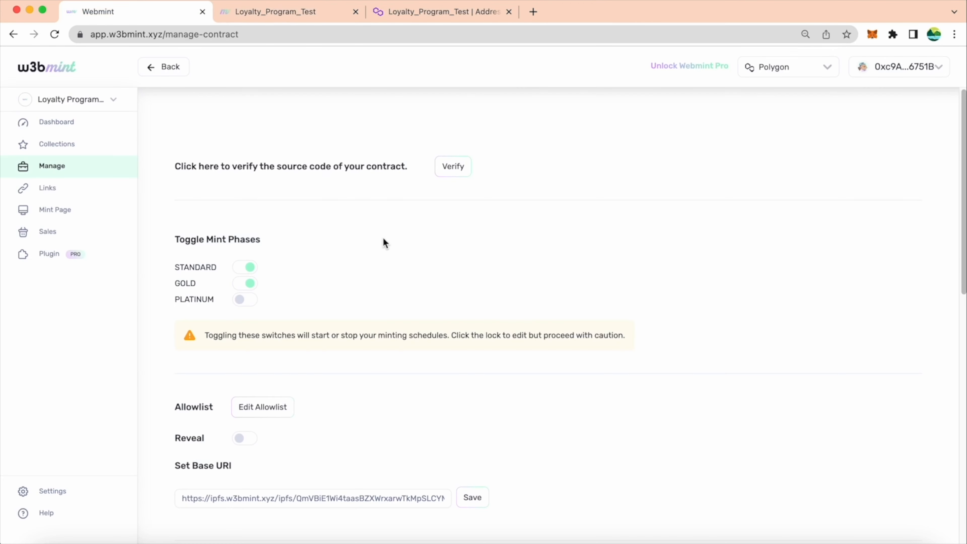
Approve the pending phase change, turn on and approve Reveal, then return to the launch links
{"action": "scroll", "coordinate": [943, 342], "scroll_direction": "down", "scroll_amount": 3}
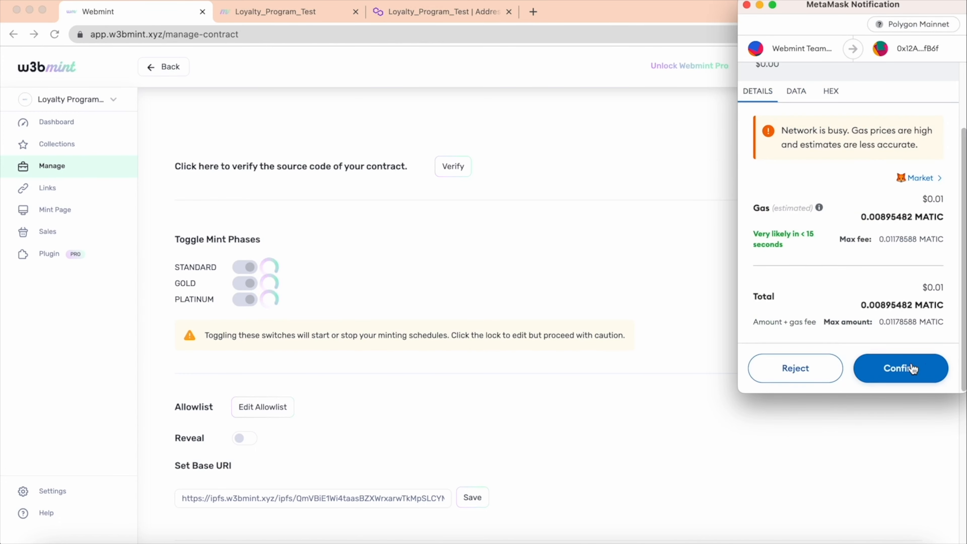
{"action": "left_click", "coordinate": [912, 370]}
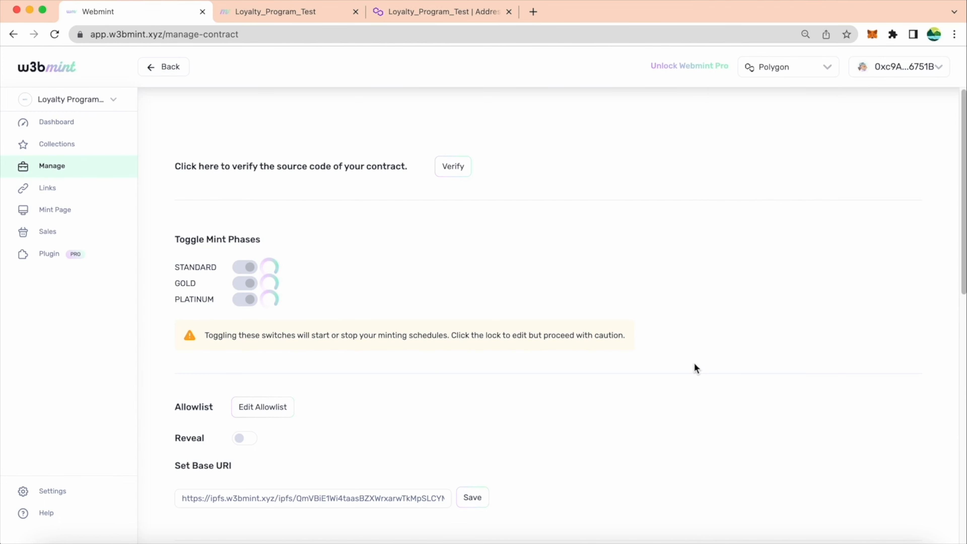
{"action": "left_click", "coordinate": [250, 439]}
{"action": "scroll", "coordinate": [956, 362], "scroll_direction": "down", "scroll_amount": 3}
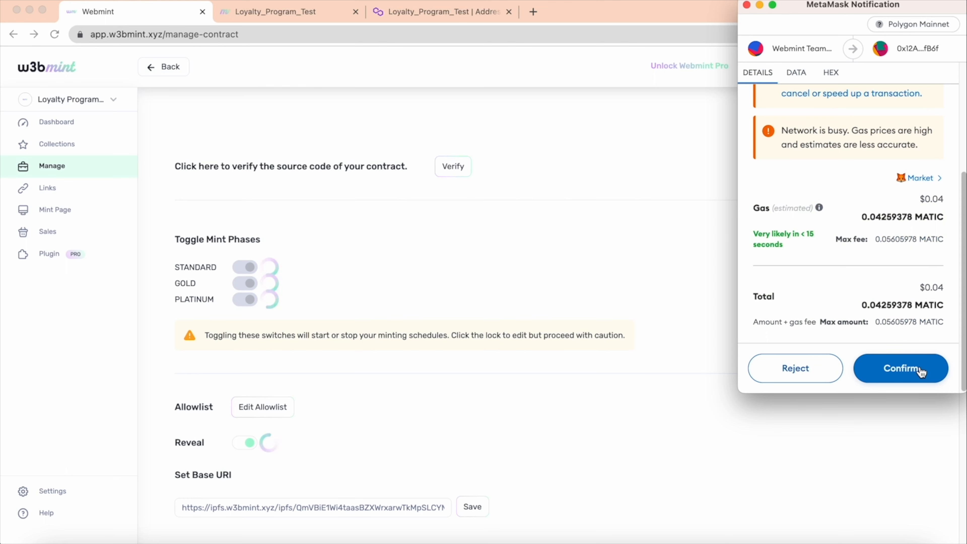
{"action": "left_click", "coordinate": [907, 367]}
{"action": "left_click", "coordinate": [48, 188]}
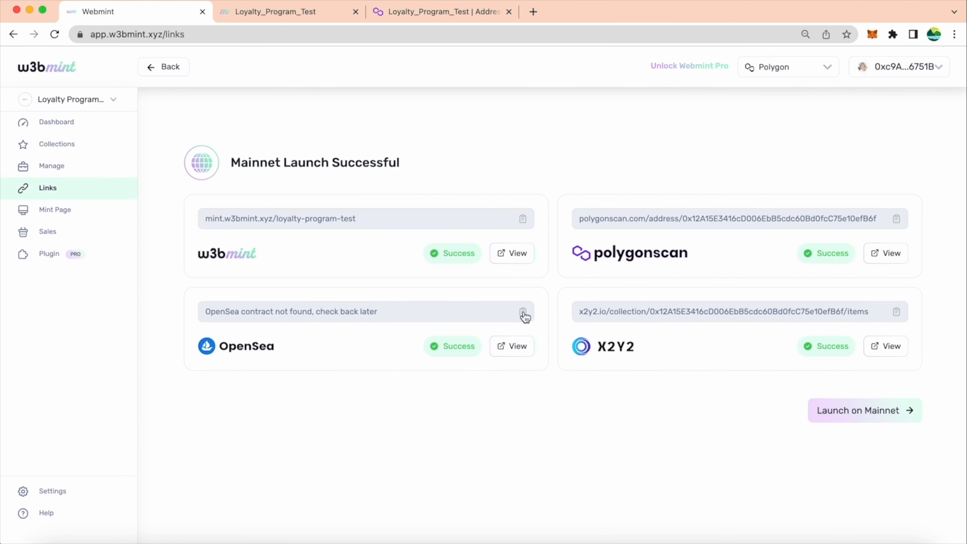
Reload the Polygonscan contract page until the new Reveal transaction appears
{"action": "left_click", "coordinate": [61, 168]}
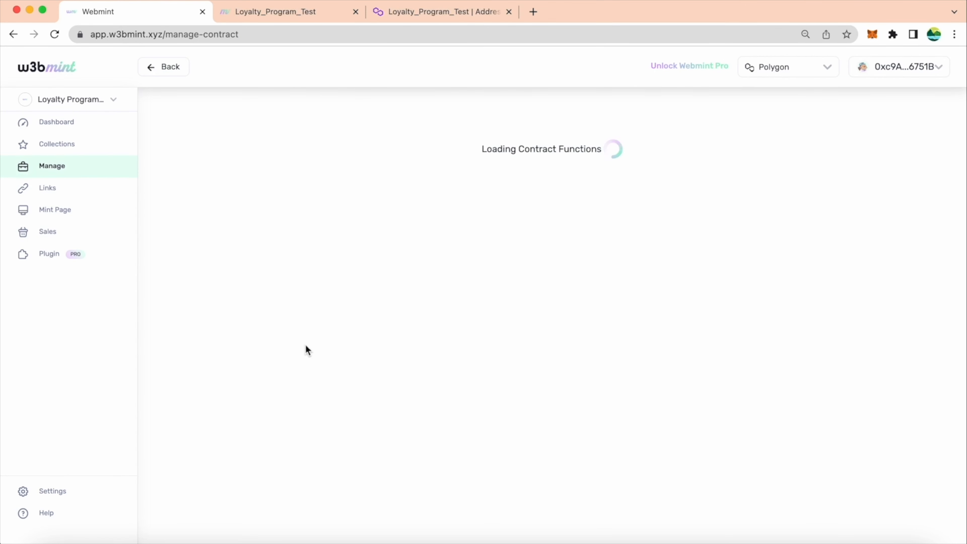
{"action": "left_click", "coordinate": [415, 12]}
{"action": "left_click", "coordinate": [54, 34]}
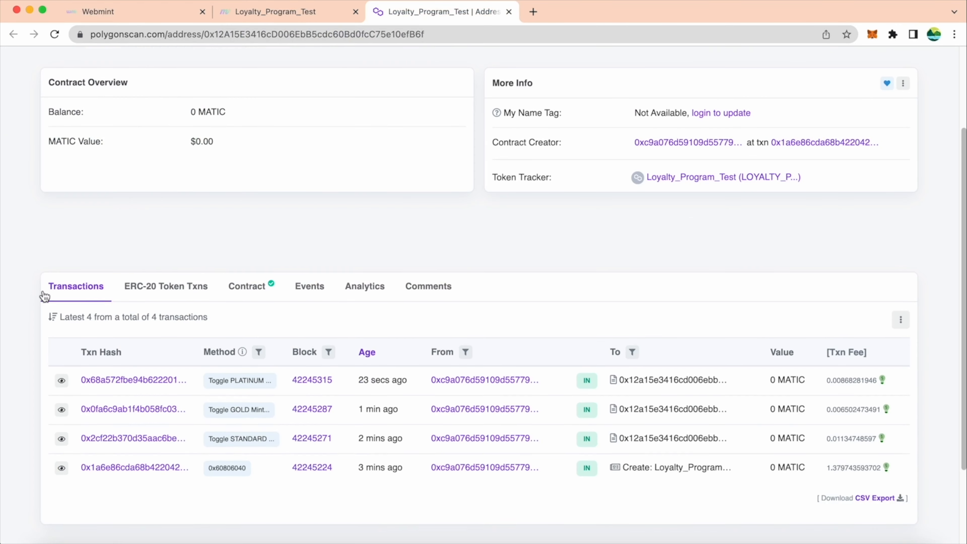
{"action": "left_click", "coordinate": [54, 34]}
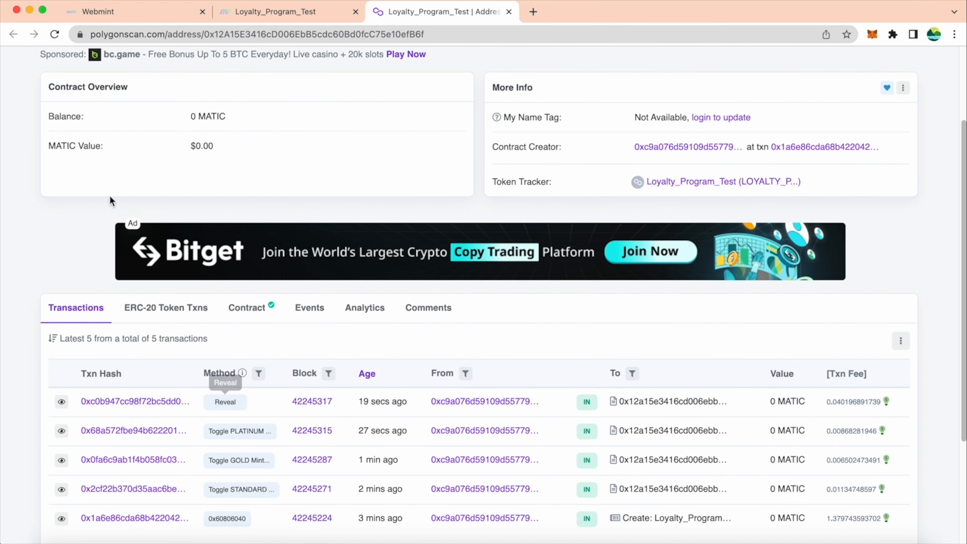
From the Webmint links page, open the collection on OpenSea and its first token
{"action": "left_click", "coordinate": [137, 13]}
{"action": "left_click", "coordinate": [85, 190]}
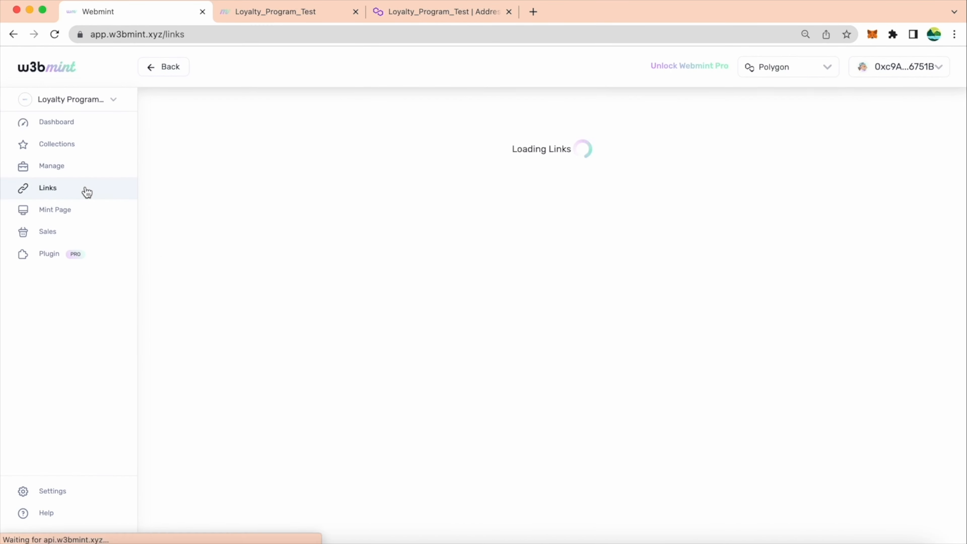
{"action": "left_click", "coordinate": [382, 11]}
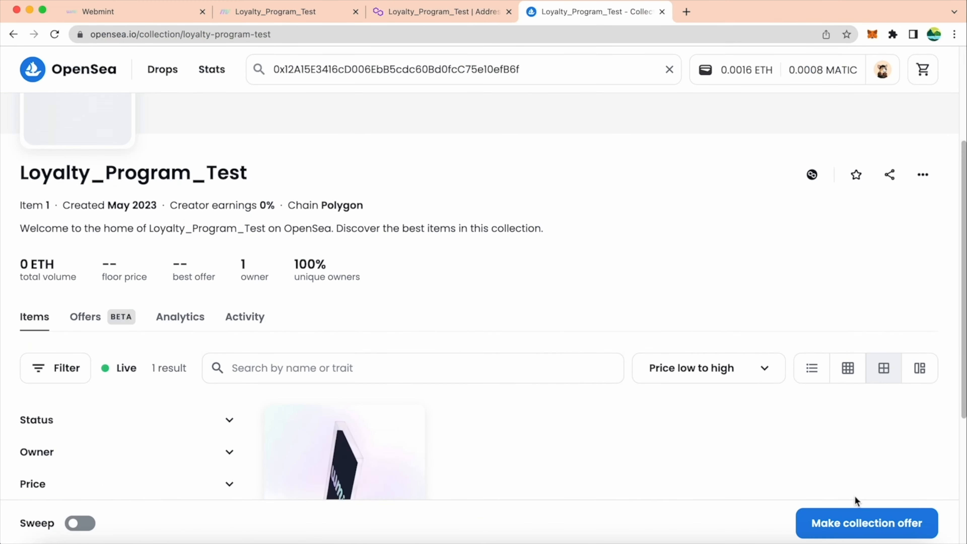
{"action": "scroll", "coordinate": [624, 443], "scroll_direction": "down", "scroll_amount": 2}
{"action": "left_click", "coordinate": [361, 439]}
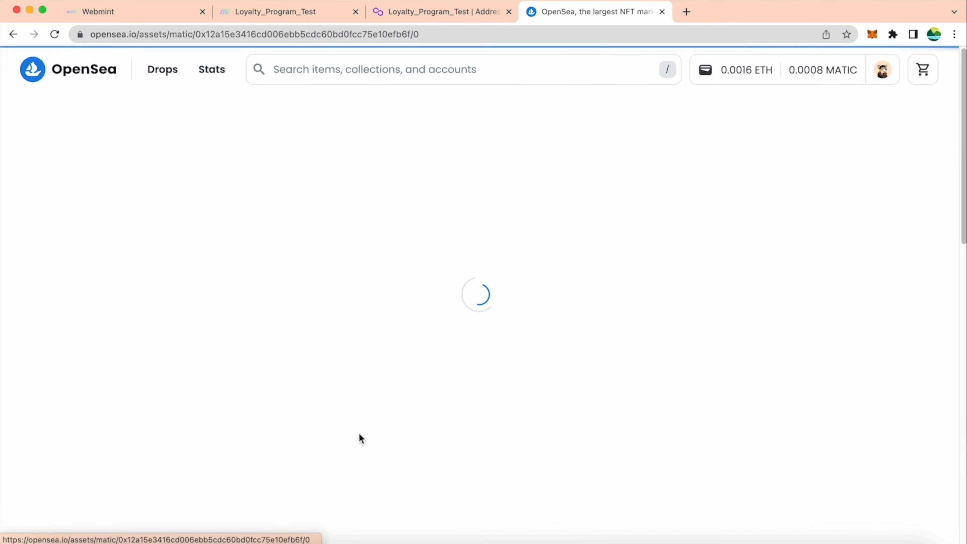
Refresh the token's metadata and reload to show the revealed art
{"action": "left_click", "coordinate": [923, 122]}
{"action": "left_click", "coordinate": [868, 165]}
{"action": "left_click", "coordinate": [916, 122]}
{"action": "left_click", "coordinate": [868, 165]}
{"action": "left_click", "coordinate": [54, 35]}
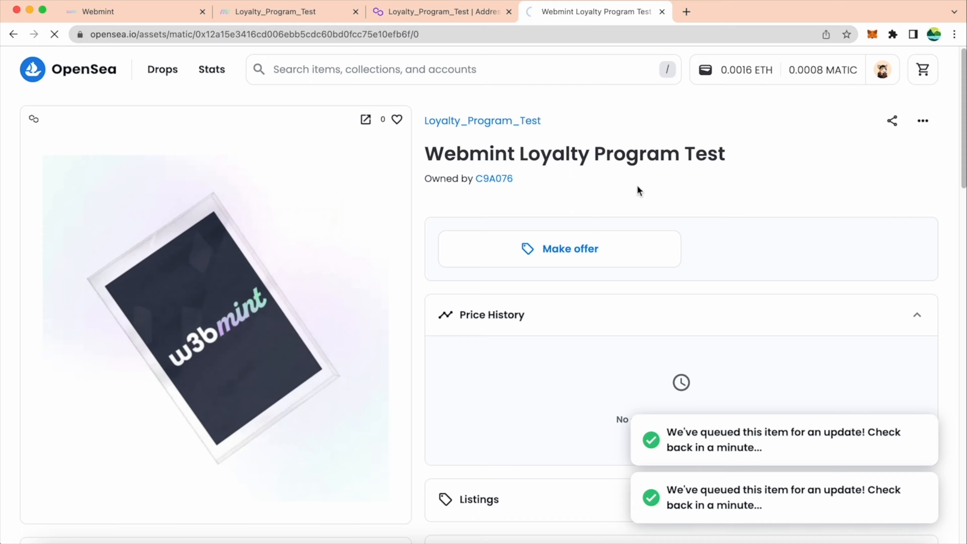
View the revealed Standard pass in the Loyalty_Program_Test collection at 90% zoom, then go to the mint page
{"action": "left_click", "coordinate": [482, 121]}
{"action": "scroll", "coordinate": [650, 360], "scroll_direction": "down", "scroll_amount": 6}
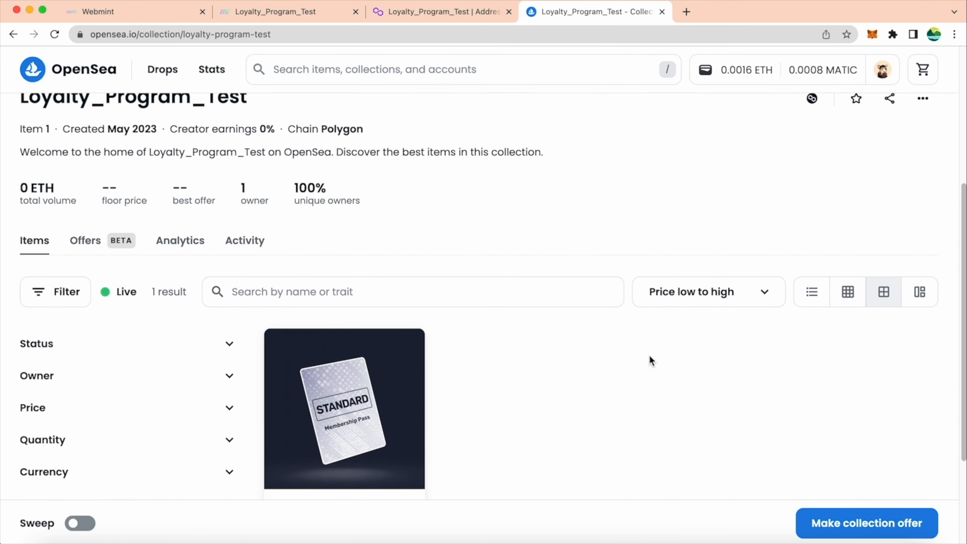
{"action": "key", "text": "super+bracketleft"}
{"action": "left_click", "coordinate": [483, 121]}
{"action": "scroll", "coordinate": [615, 390], "scroll_direction": "down", "scroll_amount": 7}
{"action": "key", "text": "super+minus"}
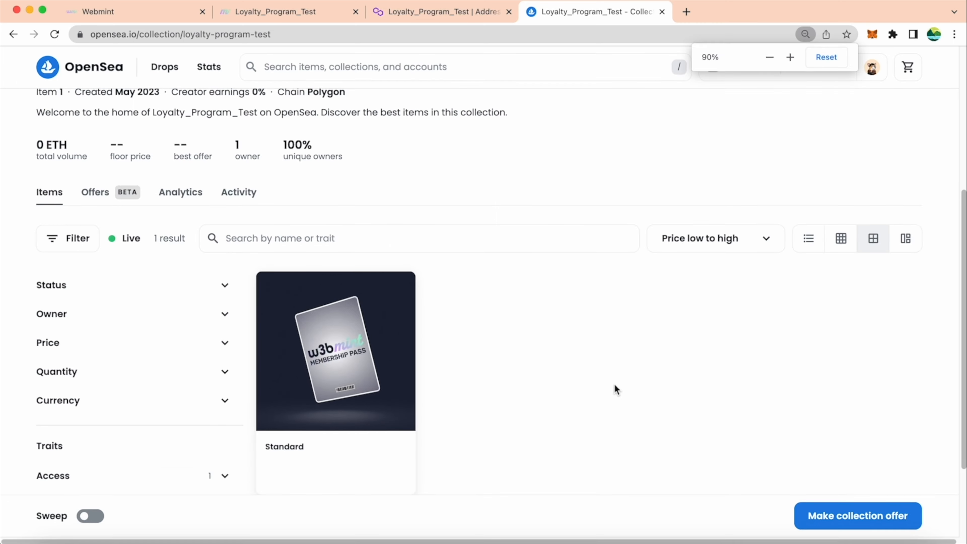
{"action": "left_click", "coordinate": [398, 18]}
{"action": "left_click", "coordinate": [281, 11]}
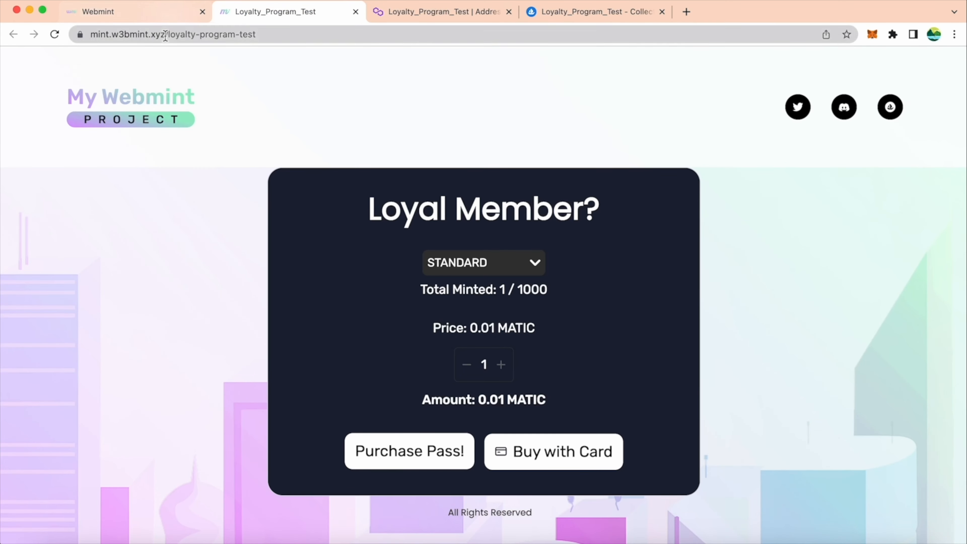
Mint one GOLD membership pass from the live mint page and approve it in MetaMask
{"action": "left_click", "coordinate": [495, 265]}
{"action": "left_click", "coordinate": [494, 319]}
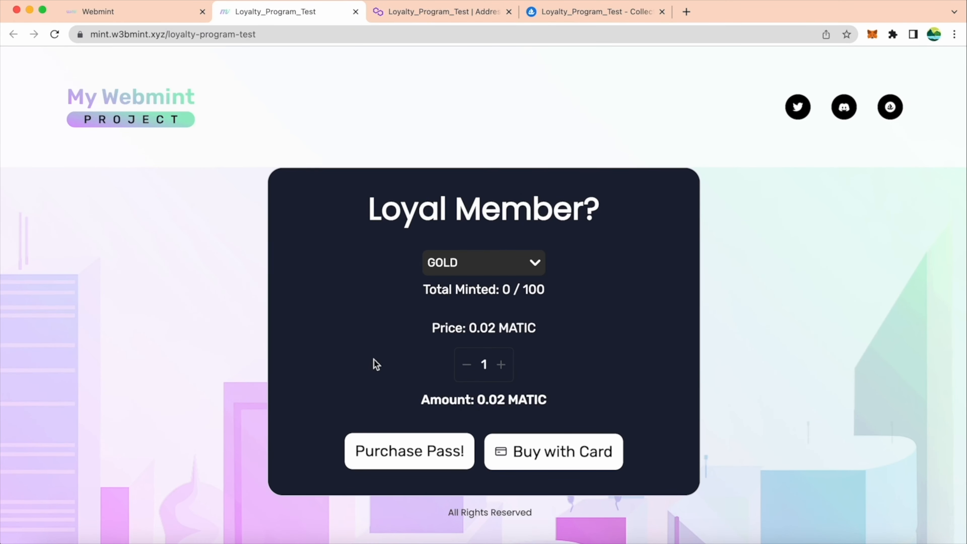
{"action": "left_click", "coordinate": [410, 452]}
{"action": "scroll", "coordinate": [924, 353], "scroll_direction": "down", "scroll_amount": 3}
{"action": "left_click", "coordinate": [931, 372]}
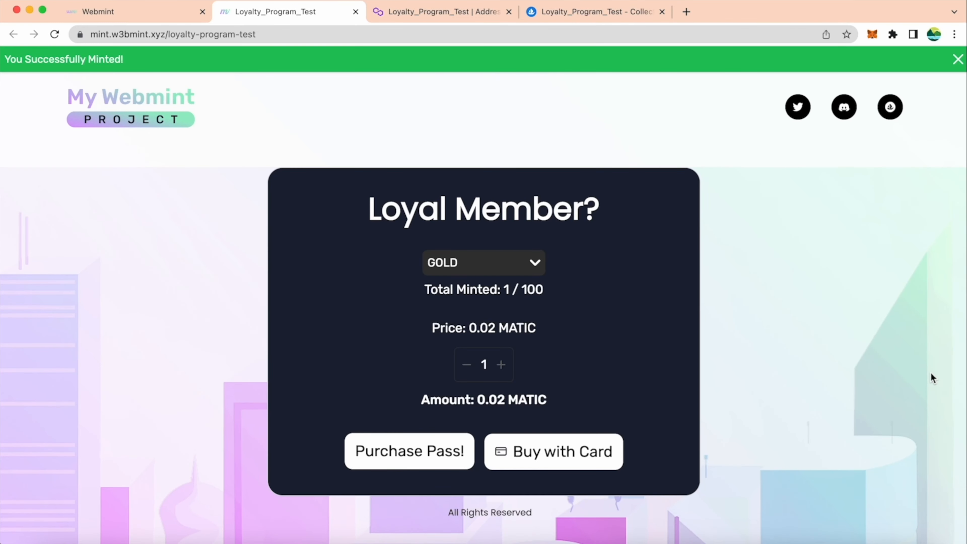
{"action": "left_click", "coordinate": [958, 61]}
Confirm OpenSea's collection lists both the Standard and Gold passes
{"action": "left_click", "coordinate": [594, 12]}
{"action": "scroll", "coordinate": [650, 399], "scroll_direction": "down", "scroll_amount": 8}
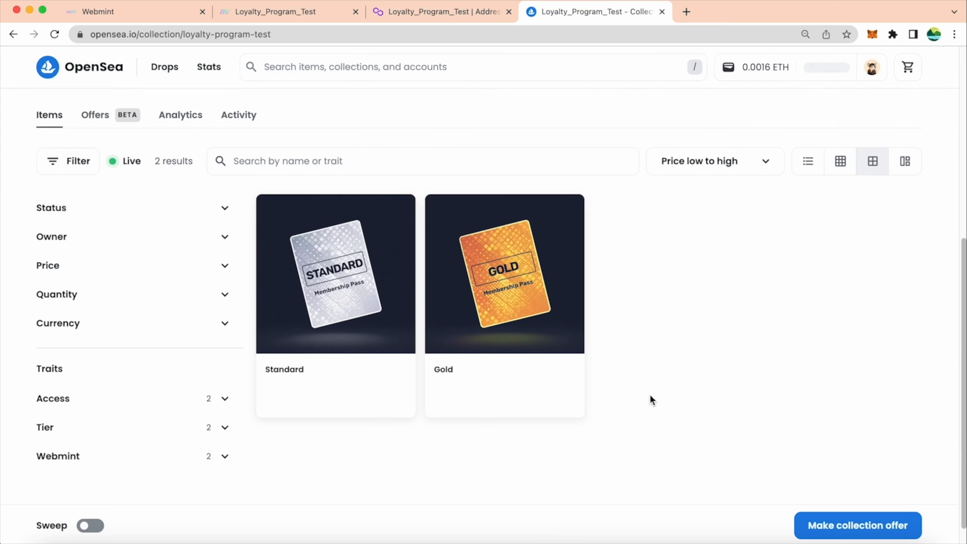
{"action": "scroll", "coordinate": [663, 277], "scroll_direction": "up", "scroll_amount": 8}
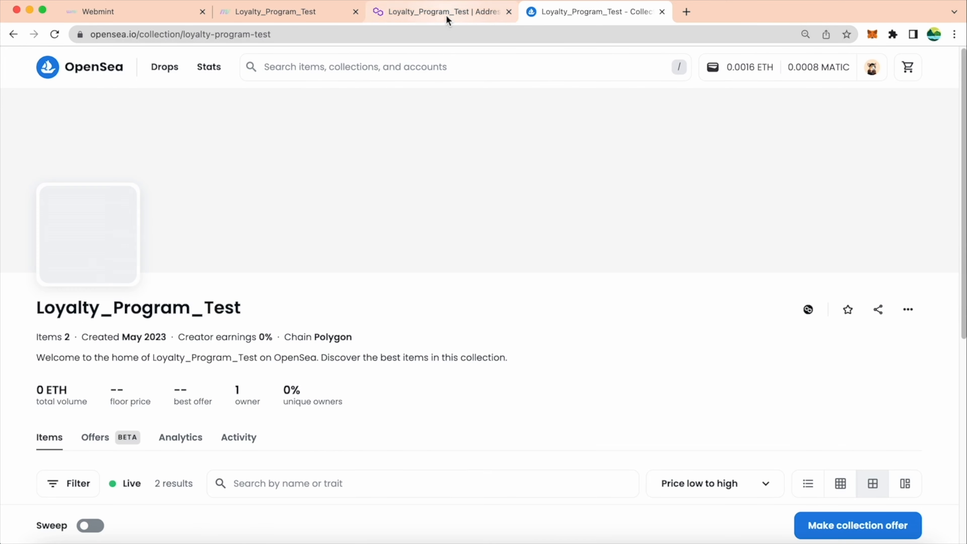
{"action": "left_click", "coordinate": [285, 11]}
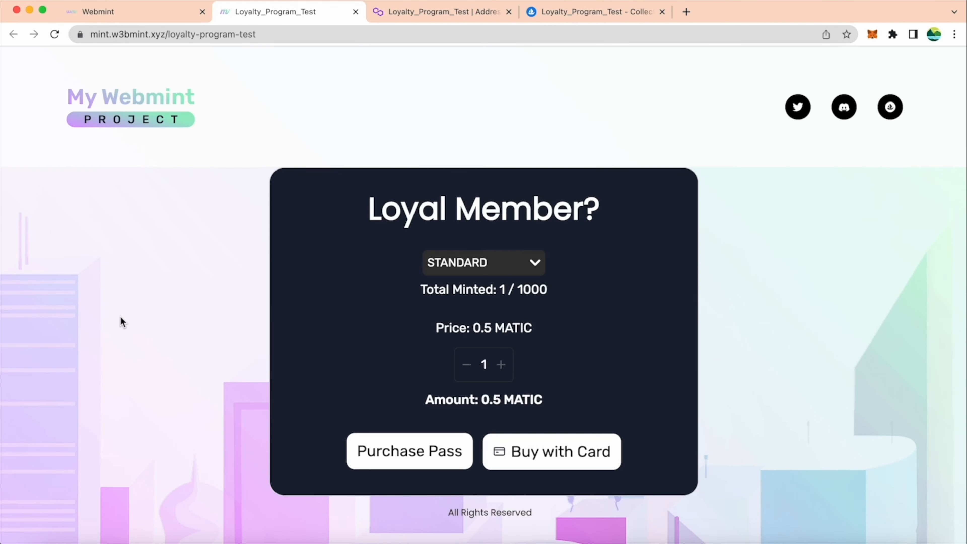
Queue 10 STANDARD passes totalling 5.0 MATIC and choose Buy with Card
{"action": "left_click", "coordinate": [526, 271]}
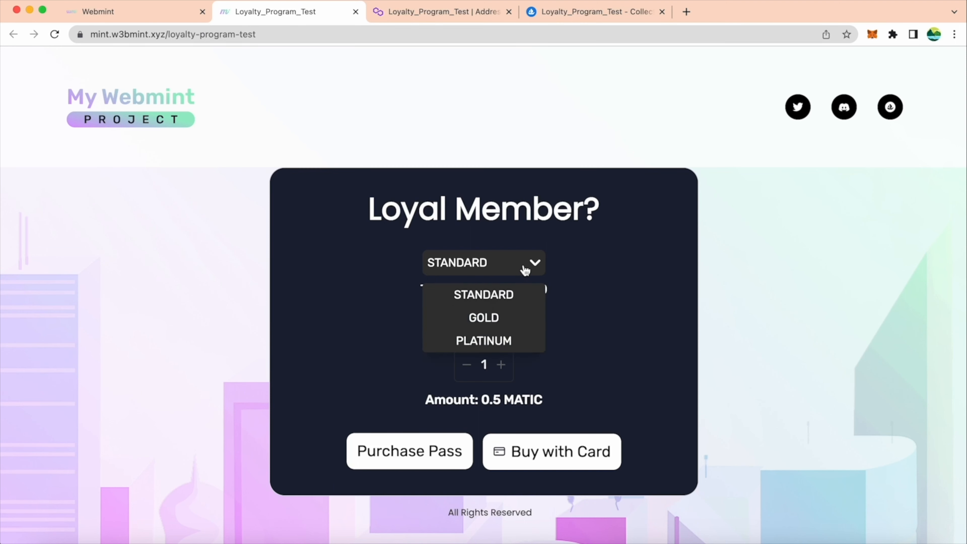
{"action": "left_click", "coordinate": [514, 253]}
{"action": "left_click", "coordinate": [501, 365]}
{"action": "left_click", "coordinate": [501, 365]}
{"action": "left_click", "coordinate": [502, 365]}
{"action": "left_click", "coordinate": [502, 365]}
{"action": "left_click", "coordinate": [502, 365]}
{"action": "left_click", "coordinate": [502, 365]}
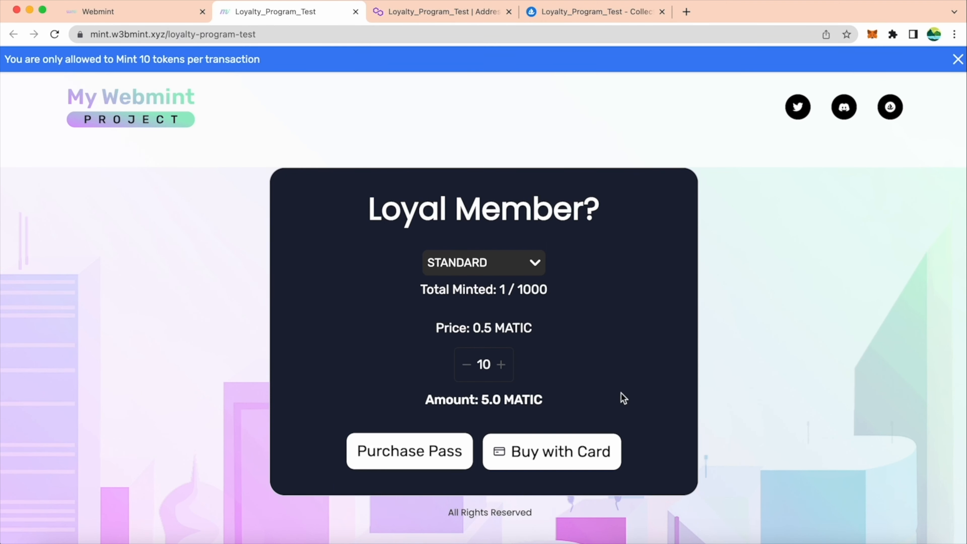
{"action": "left_click", "coordinate": [610, 450]}
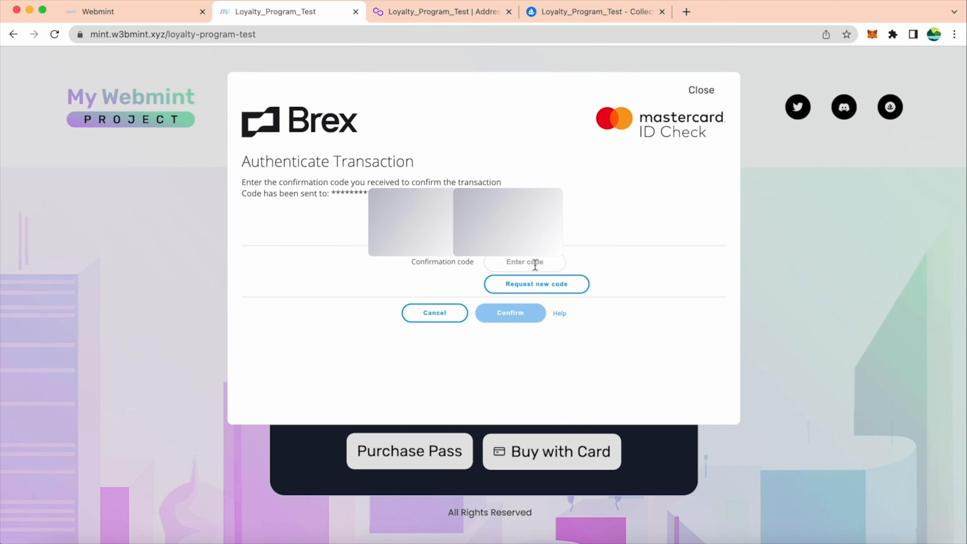
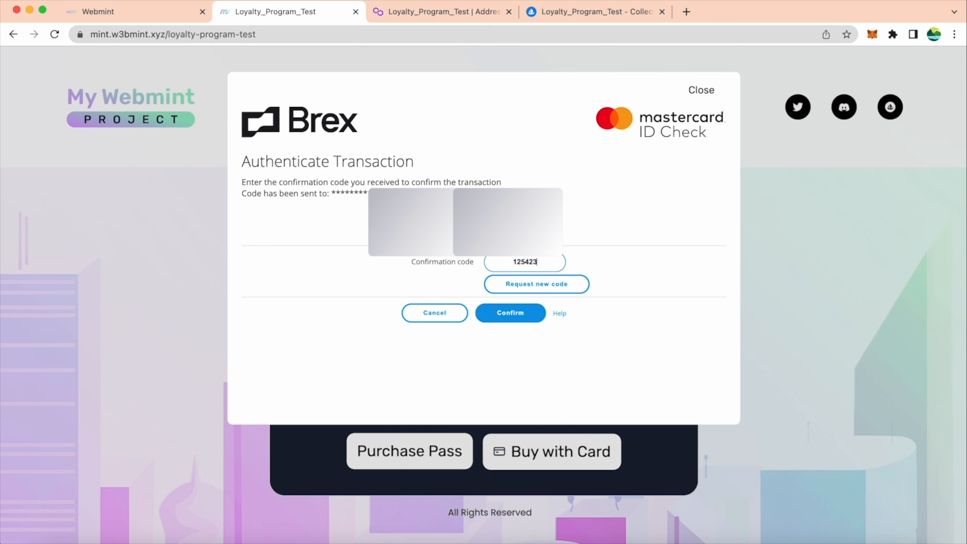
Authenticate the card payment with the confirmation code and view the order details
{"action": "left_click", "coordinate": [528, 317]}
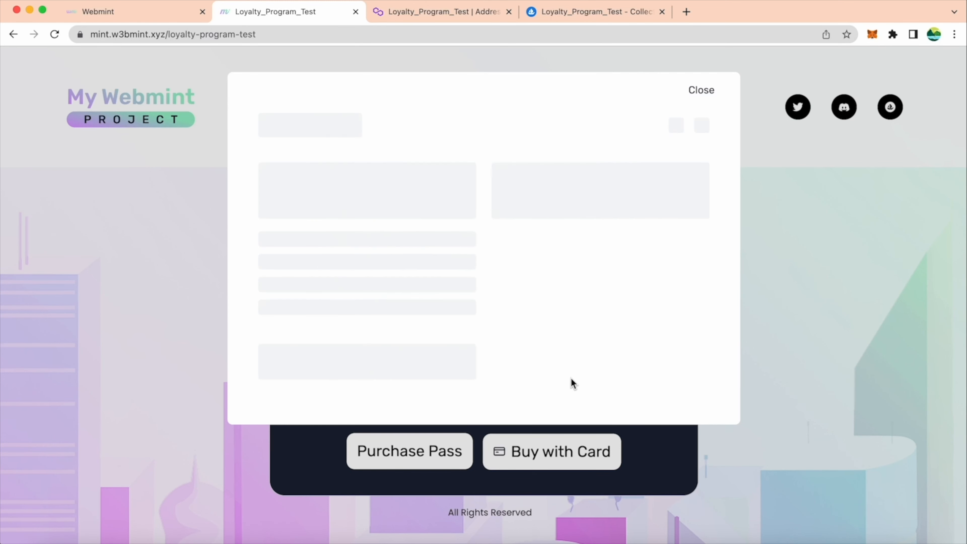
{"action": "left_click", "coordinate": [559, 370]}
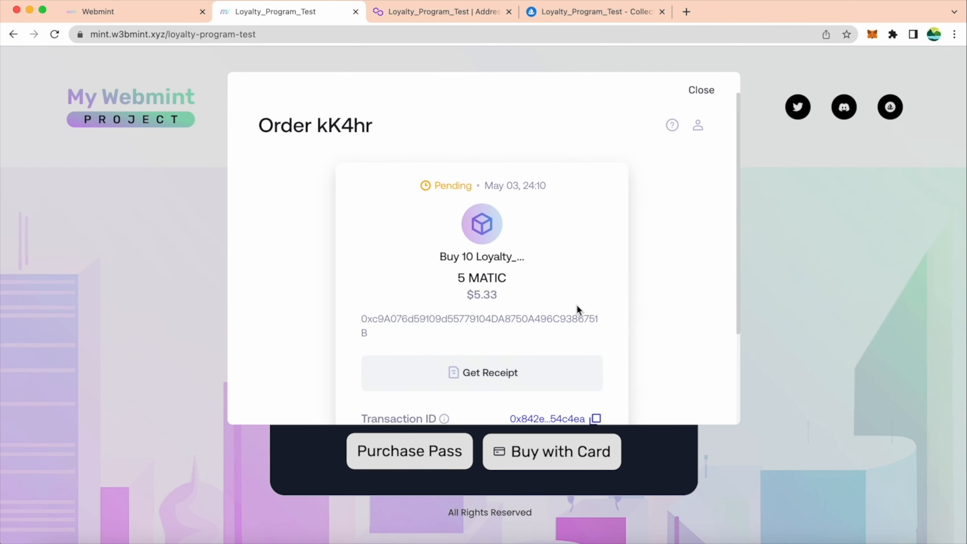
Open the 10-pass mint transaction on Polygonscan and refresh it to confirm success
{"action": "scroll", "coordinate": [577, 304], "scroll_direction": "down", "scroll_amount": 5}
{"action": "scroll", "coordinate": [626, 309], "scroll_direction": "up", "scroll_amount": 5}
{"action": "scroll", "coordinate": [609, 305], "scroll_direction": "down", "scroll_amount": 3}
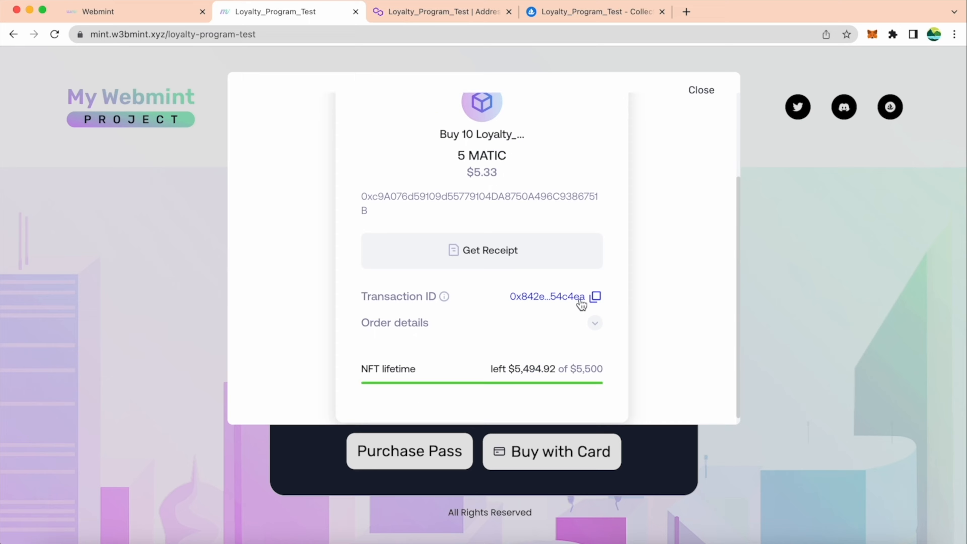
{"action": "left_click", "coordinate": [577, 297]}
{"action": "left_click", "coordinate": [55, 35]}
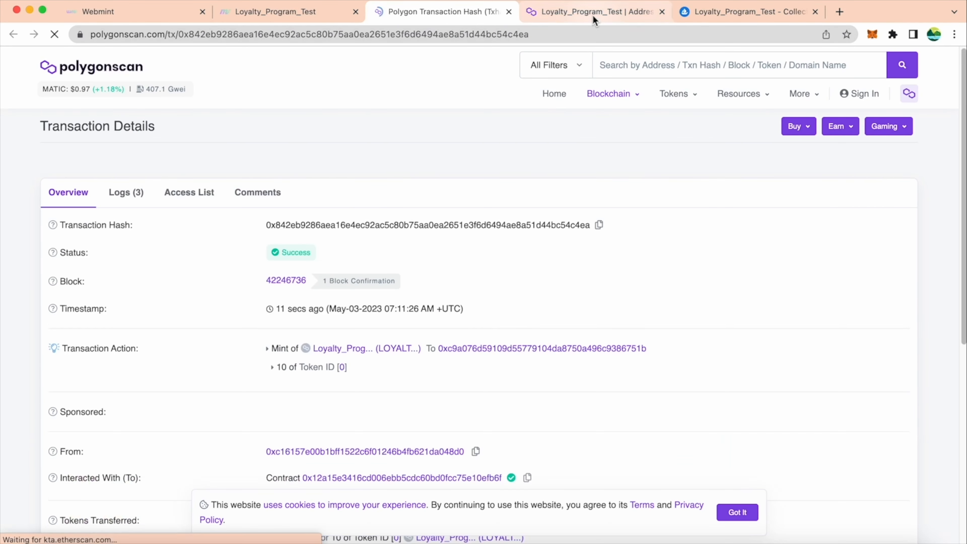
Review the Polygonscan transaction, then check Webmint Sales shows 5.02 MATIC in primary sales
{"action": "scroll", "coordinate": [604, 309], "scroll_direction": "down", "scroll_amount": 3}
{"action": "scroll", "coordinate": [810, 250], "scroll_direction": "down", "scroll_amount": 4}
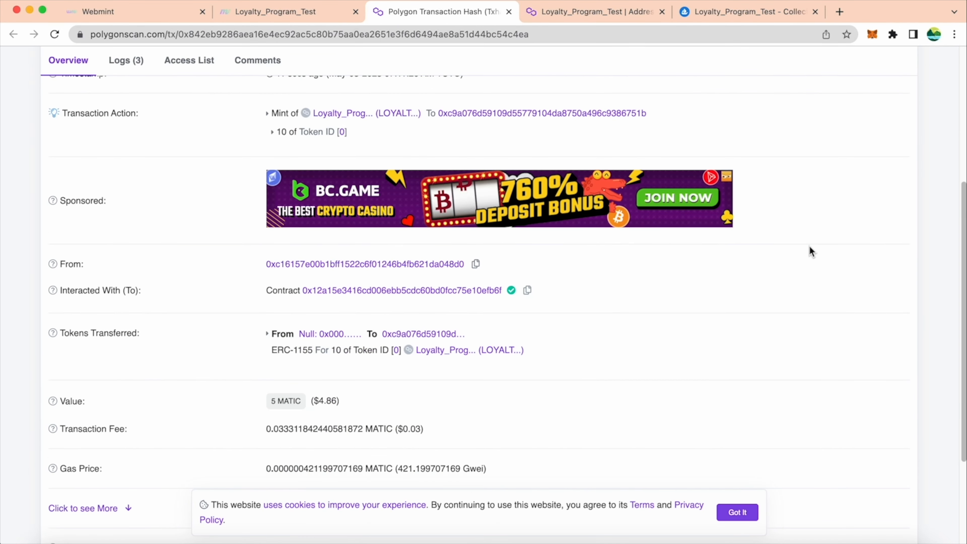
{"action": "scroll", "coordinate": [809, 249], "scroll_direction": "up", "scroll_amount": 5}
{"action": "key", "text": "super+1"}
{"action": "left_click", "coordinate": [75, 233]}
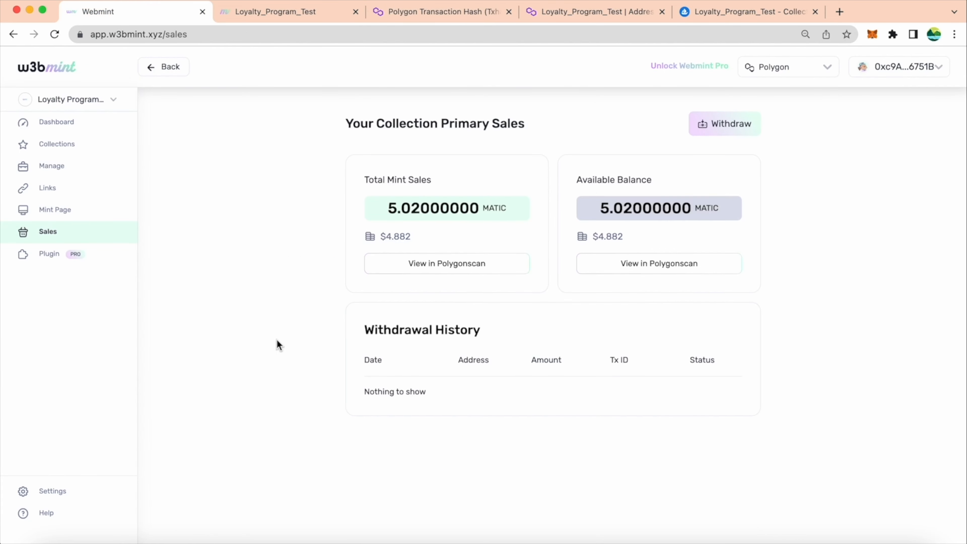
Review the Wert 10-pass order and the checkout account profile
{"action": "left_click", "coordinate": [275, 12]}
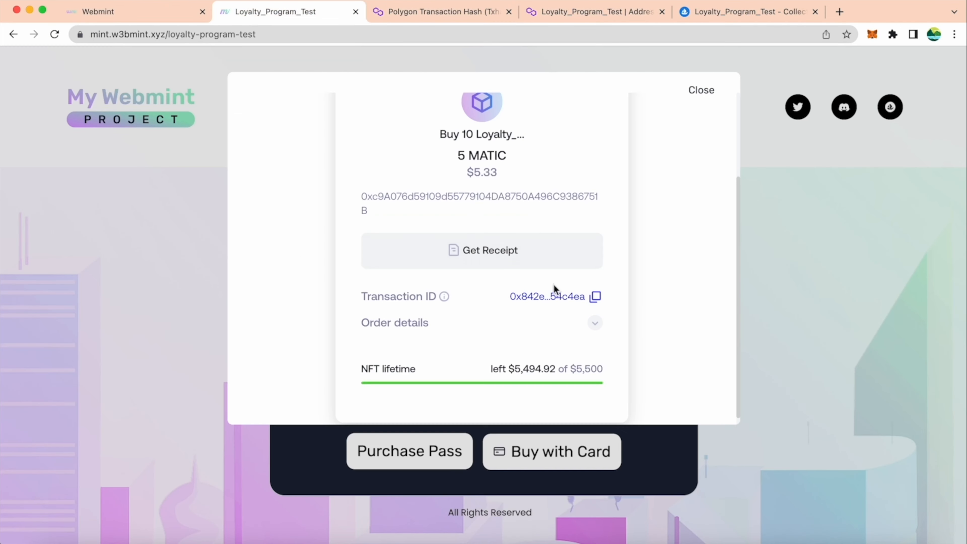
{"action": "scroll", "coordinate": [635, 255], "scroll_direction": "down", "scroll_amount": 4}
{"action": "scroll", "coordinate": [664, 220], "scroll_direction": "up", "scroll_amount": 4}
{"action": "left_click", "coordinate": [701, 134]}
{"action": "scroll", "coordinate": [520, 236], "scroll_direction": "down", "scroll_amount": 6}
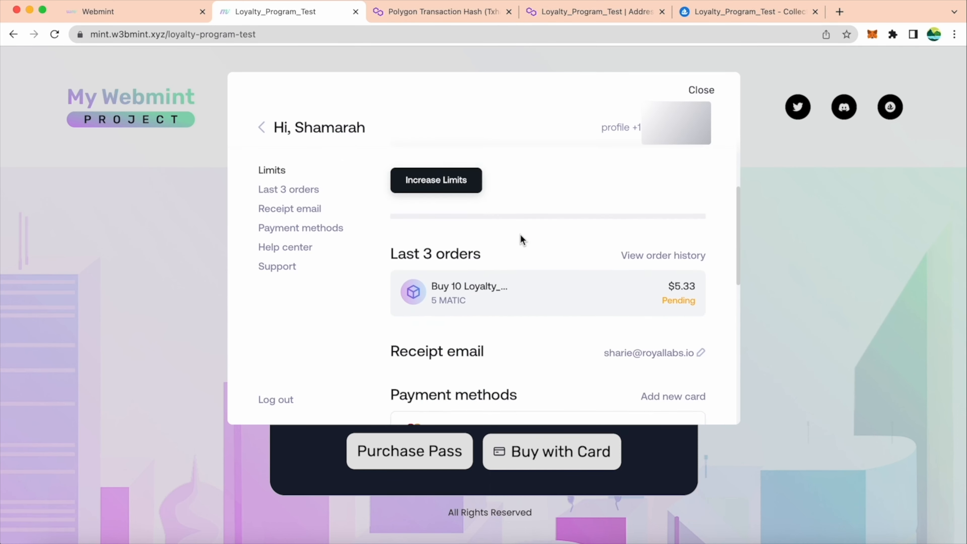
{"action": "scroll", "coordinate": [444, 269], "scroll_direction": "up", "scroll_amount": 1}
{"action": "scroll", "coordinate": [561, 231], "scroll_direction": "up", "scroll_amount": 3}
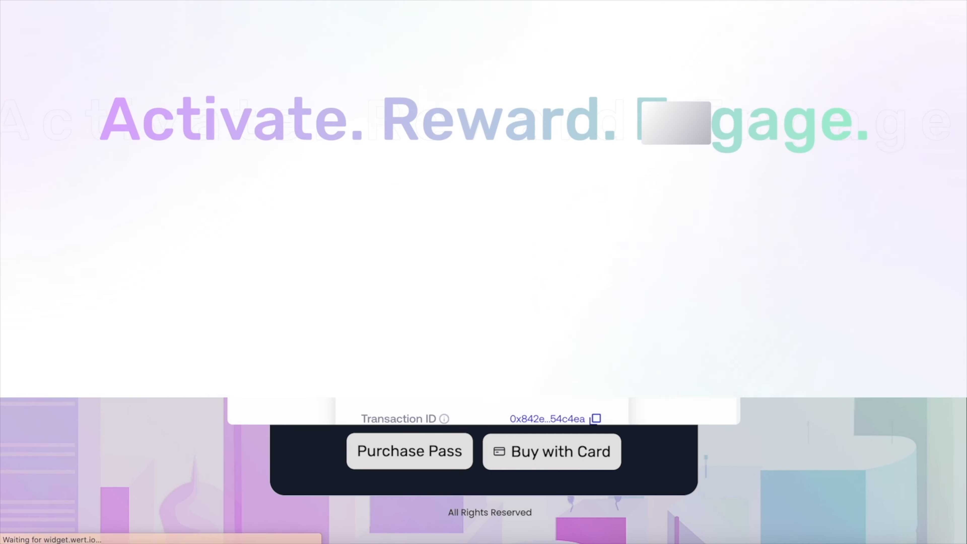